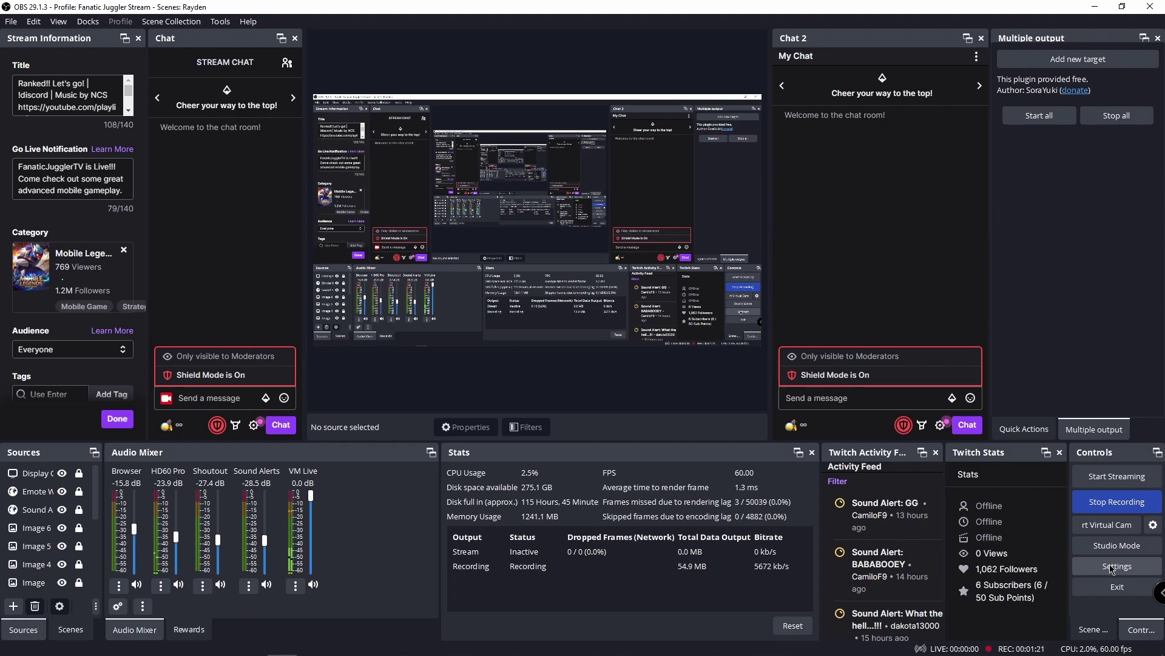
Open the settings and look through the general options and available interface themes, picking Yami (Default).
click(1112, 568)
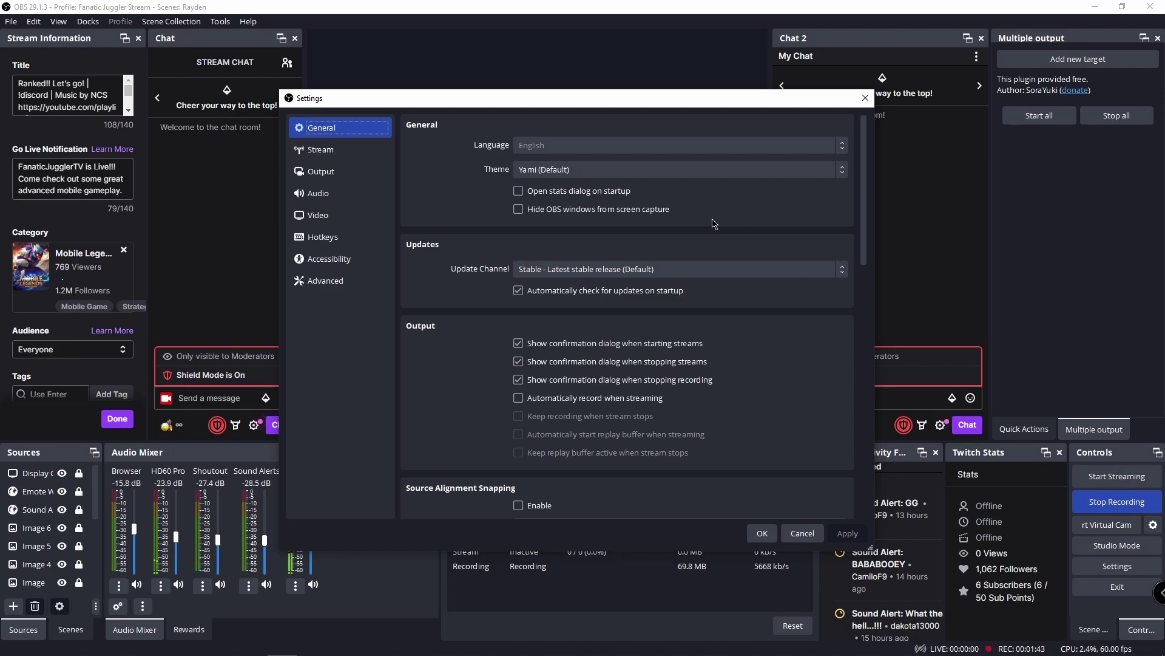
scroll(714, 224, down, 2)
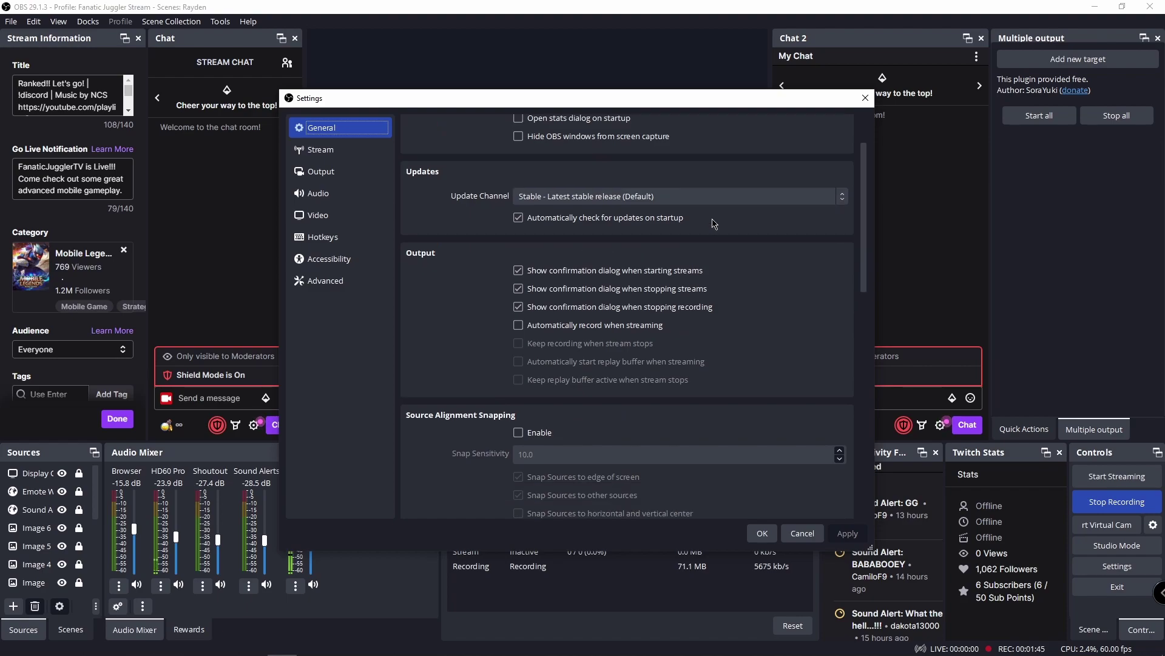
scroll(714, 223, up, 2)
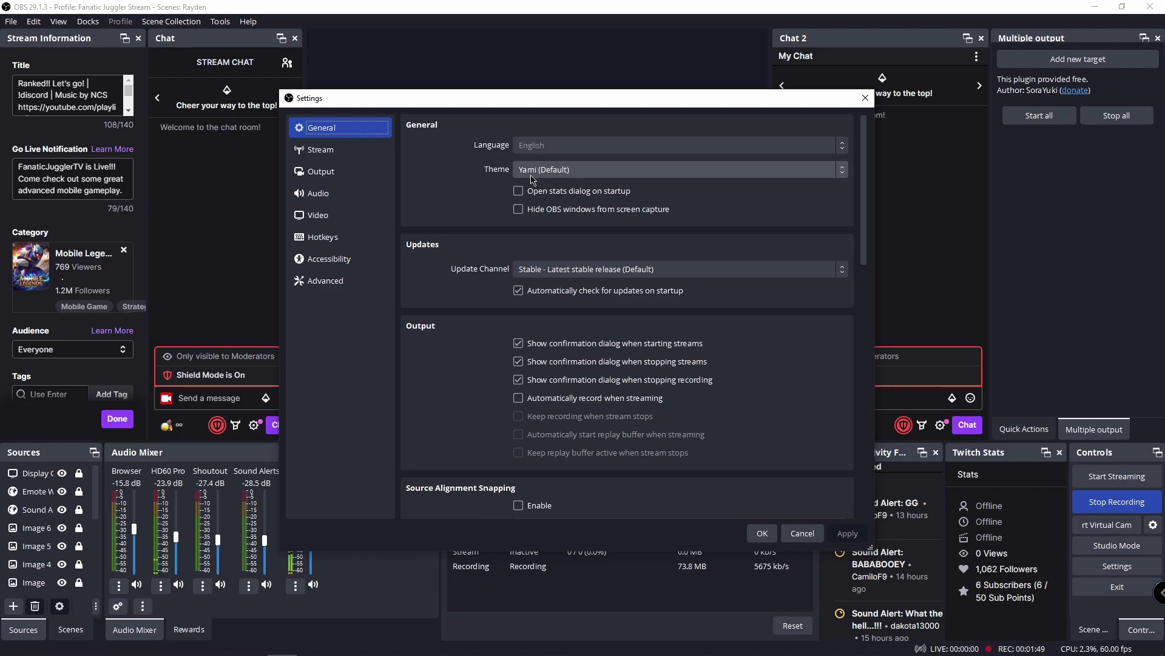
click(842, 174)
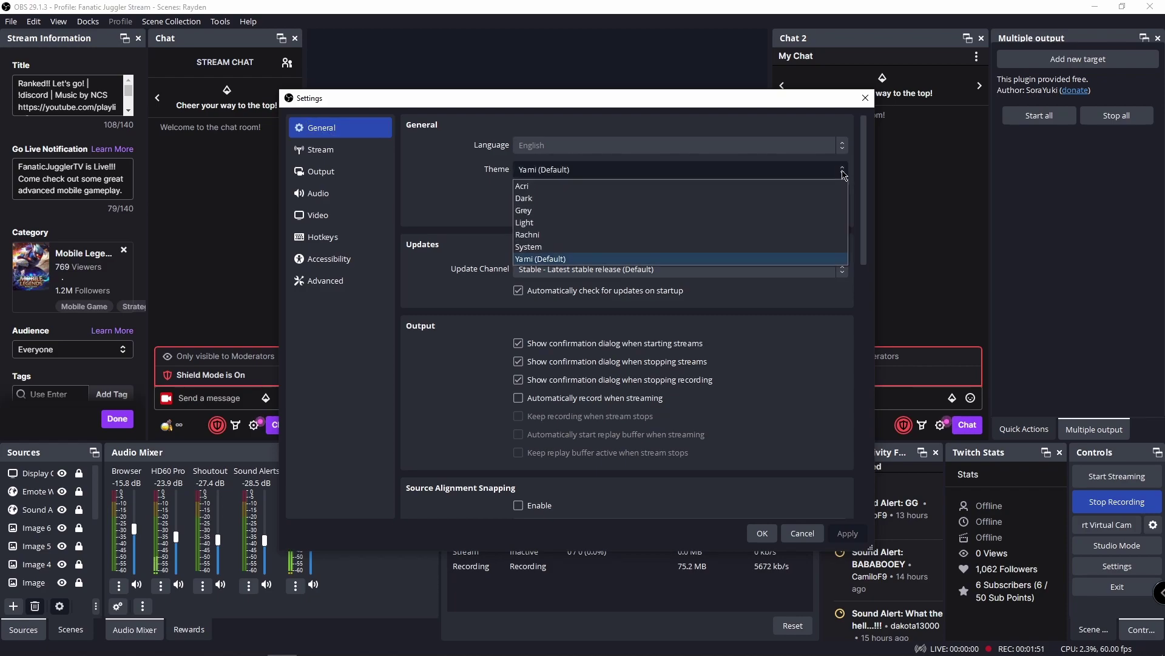
click(558, 260)
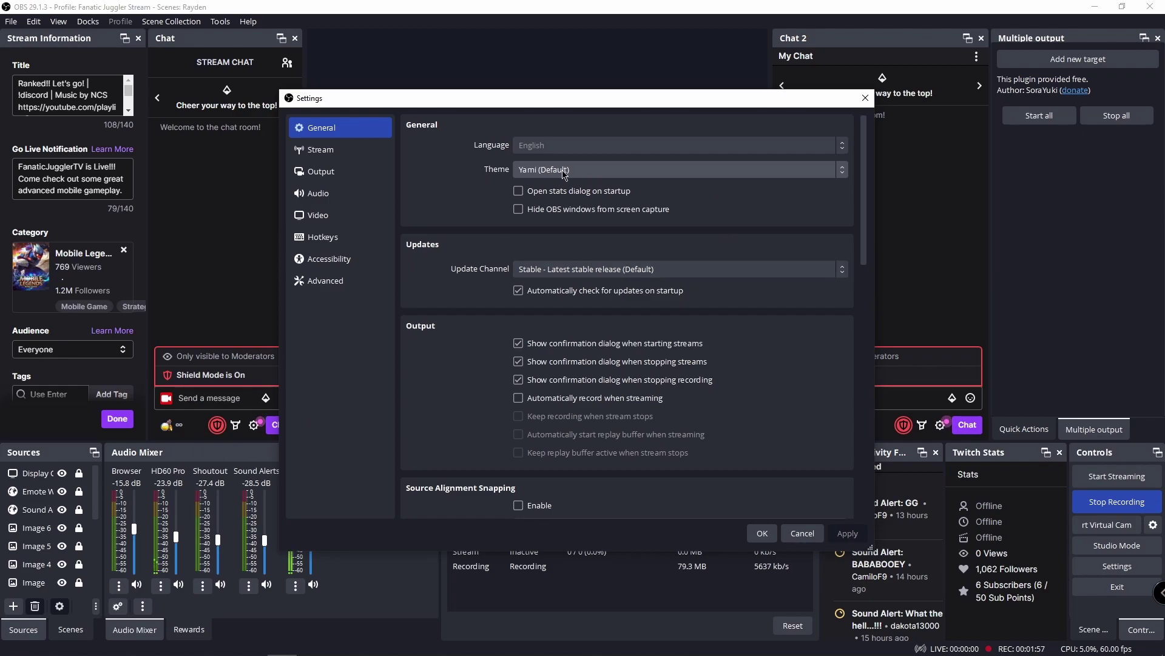
Preview the Rachni interface theme and set the theme to Acri.
click(843, 174)
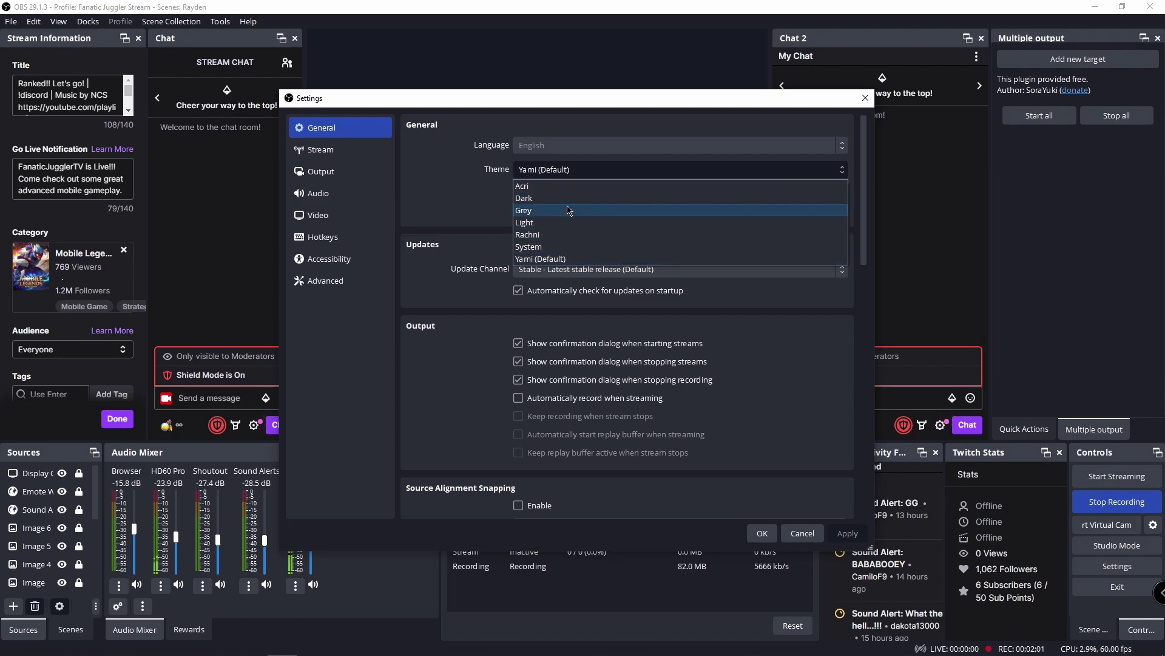
click(569, 237)
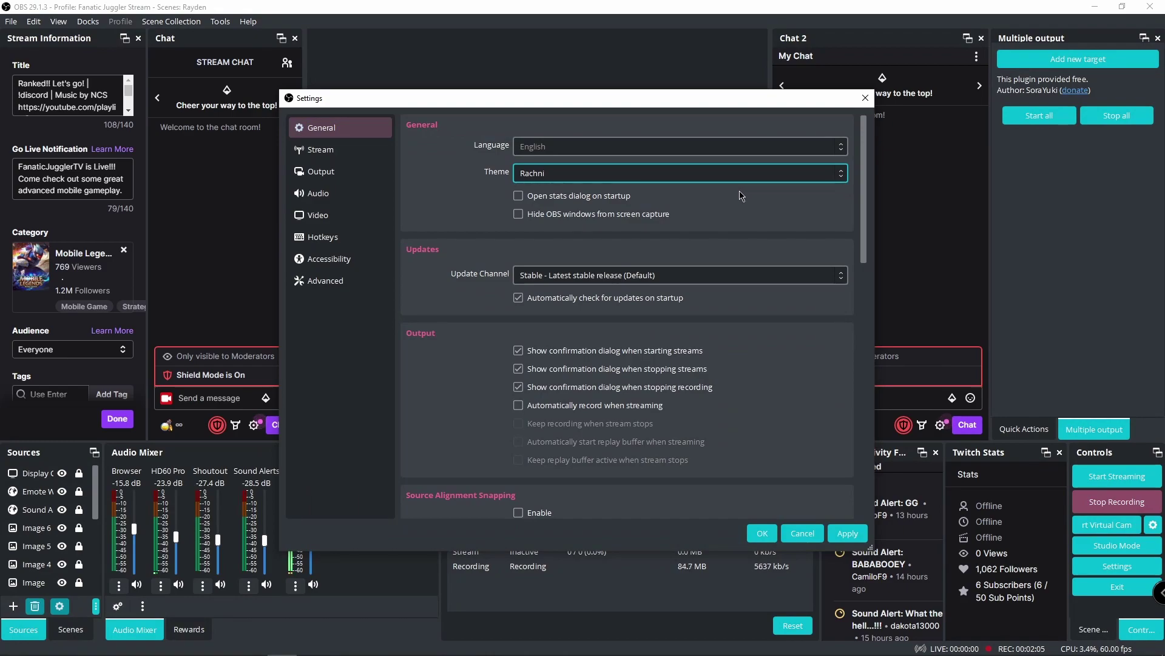
click(842, 175)
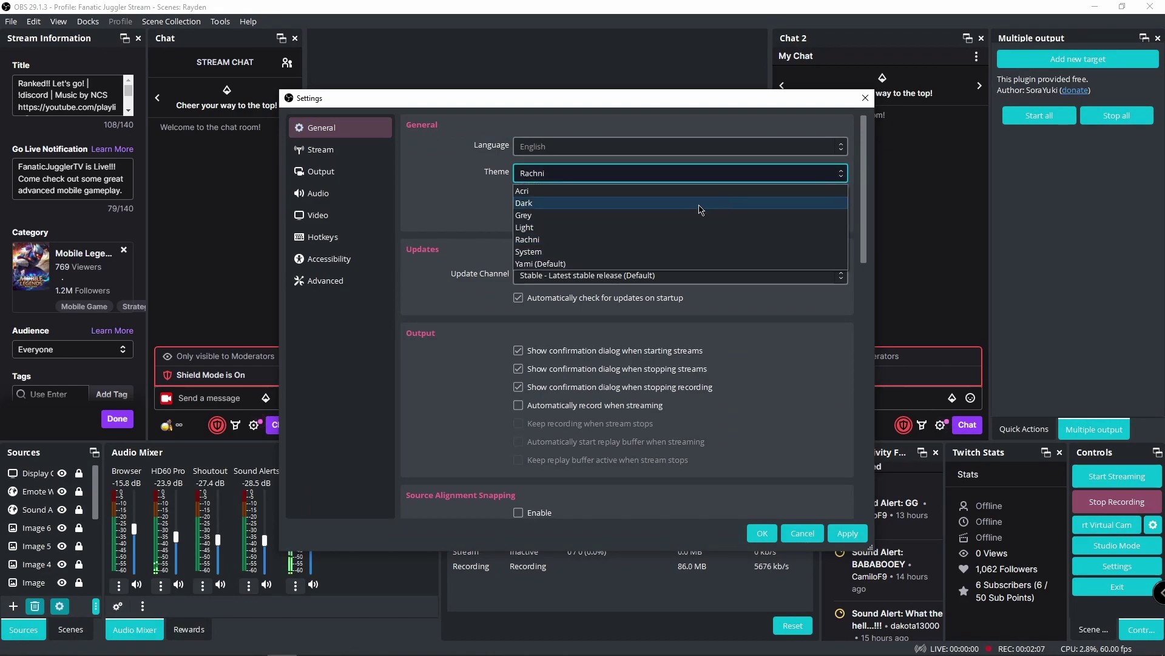
click(599, 191)
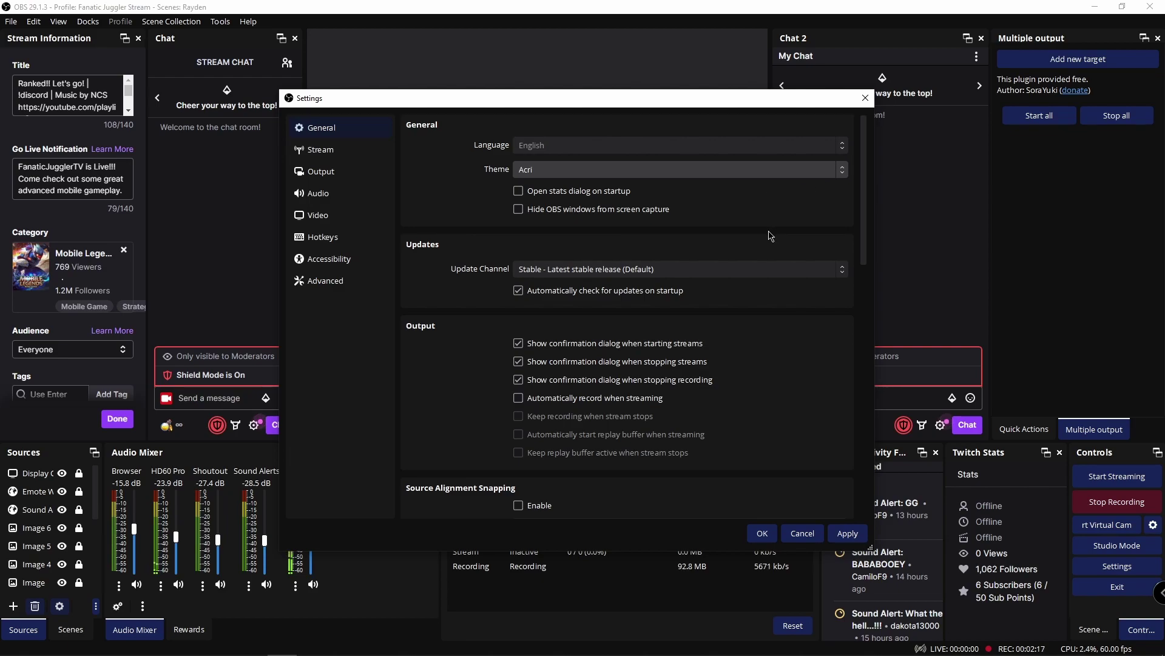
Review the remaining general settings, from updates, output and source snapping down to studio mode and multiview.
scroll(782, 231, down, 1)
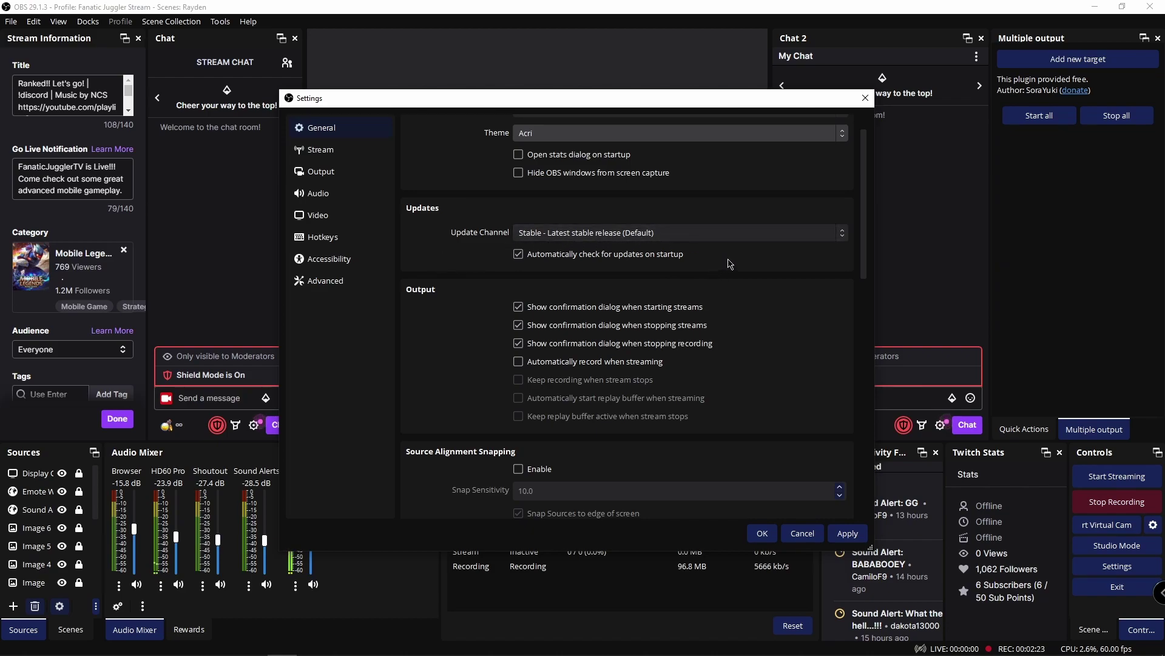
scroll(739, 262, down, 1)
scroll(739, 262, down, 1)
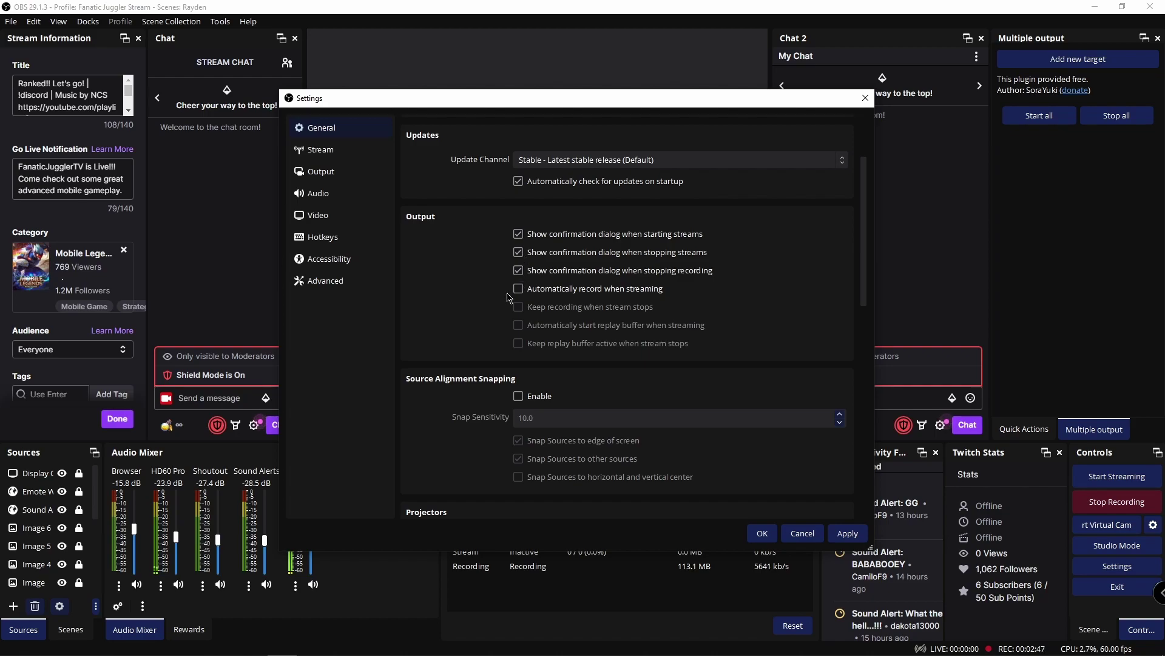
scroll(509, 298, down, 2)
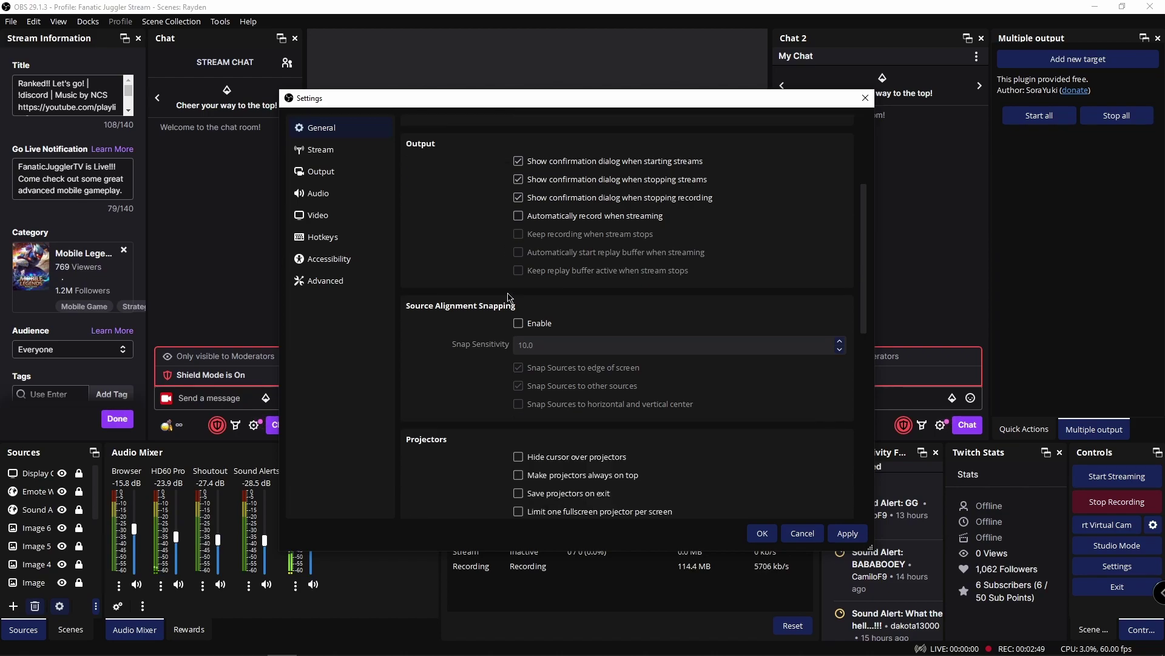
scroll(509, 297, down, 4)
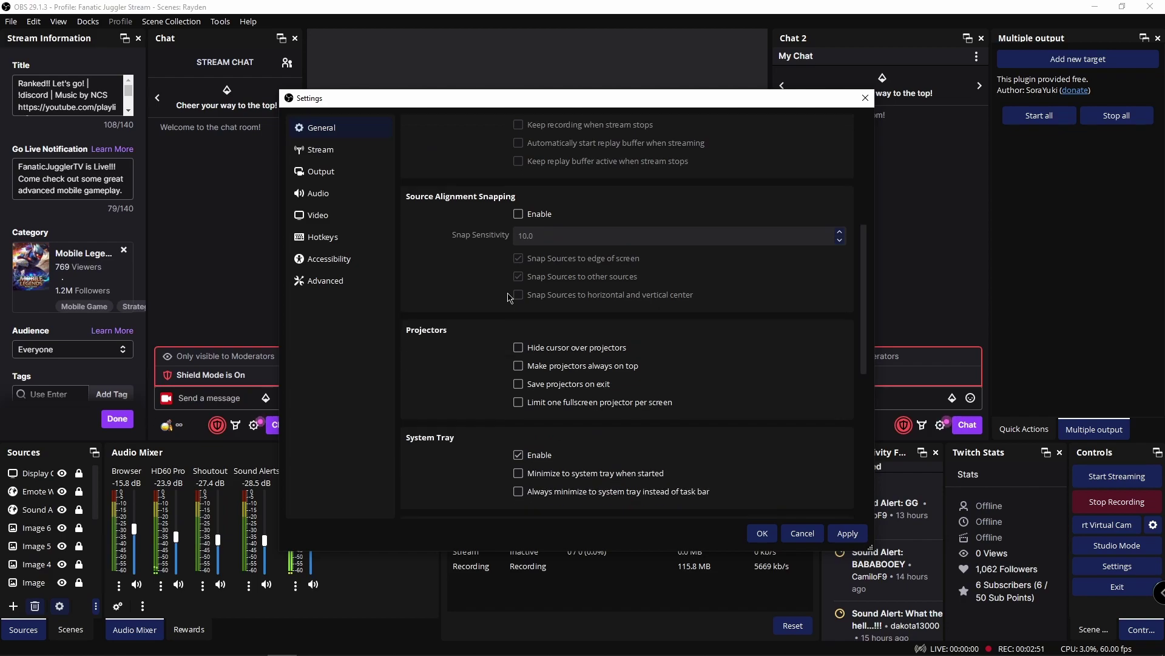
scroll(509, 297, down, 3)
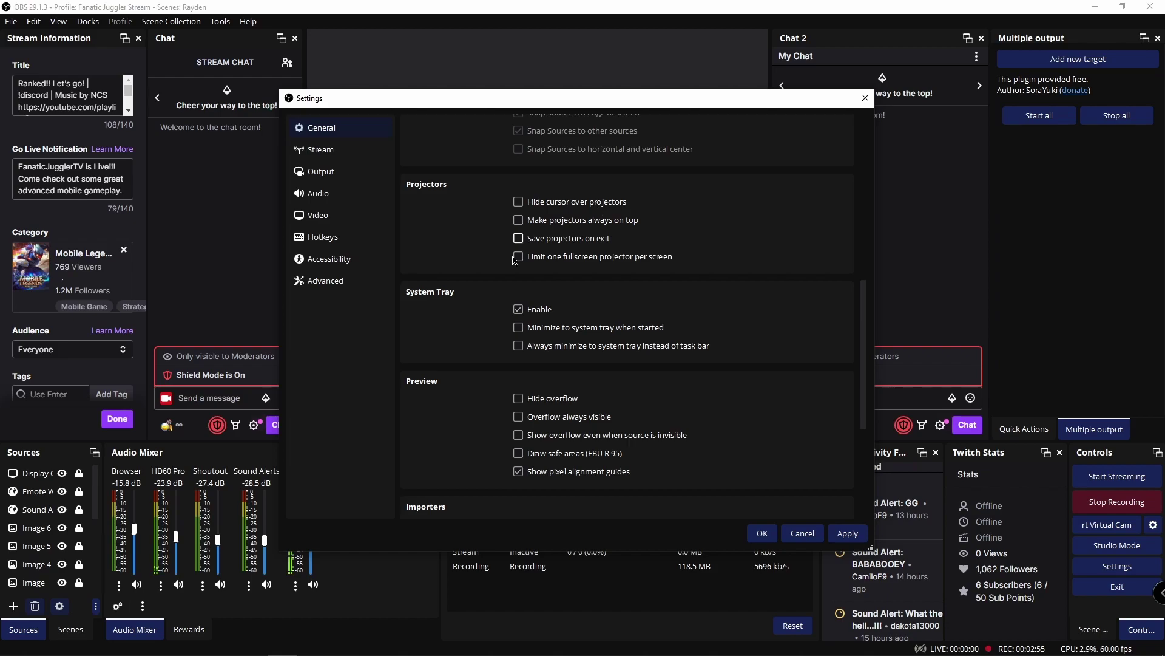
scroll(495, 364, down, 3)
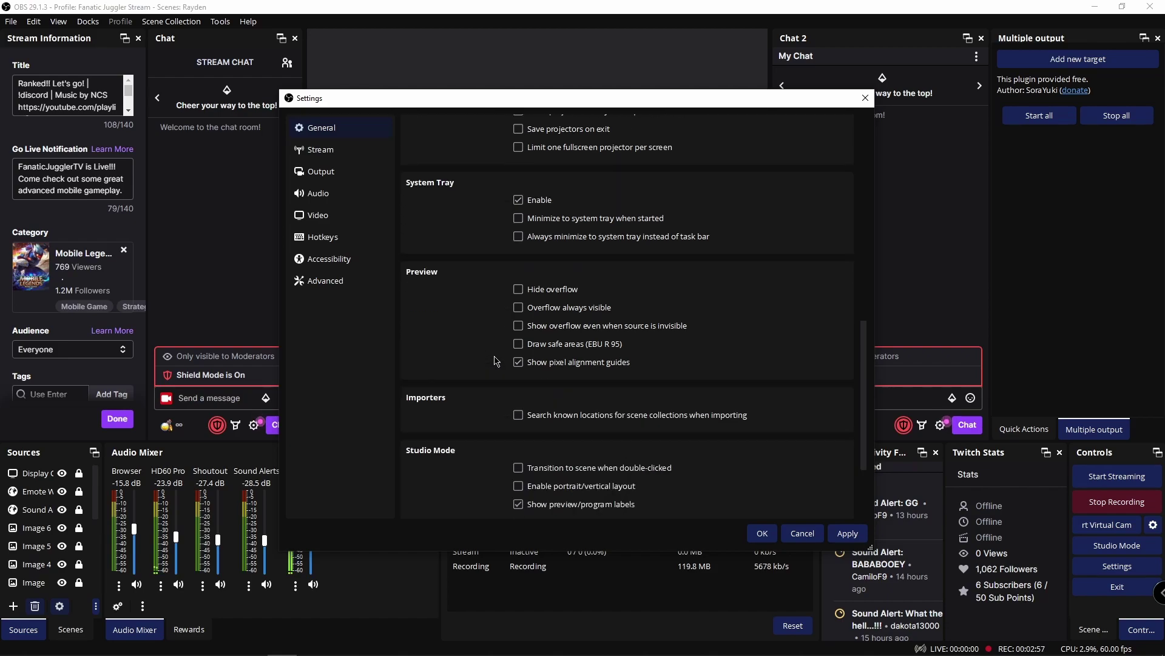
scroll(502, 385, down, 2)
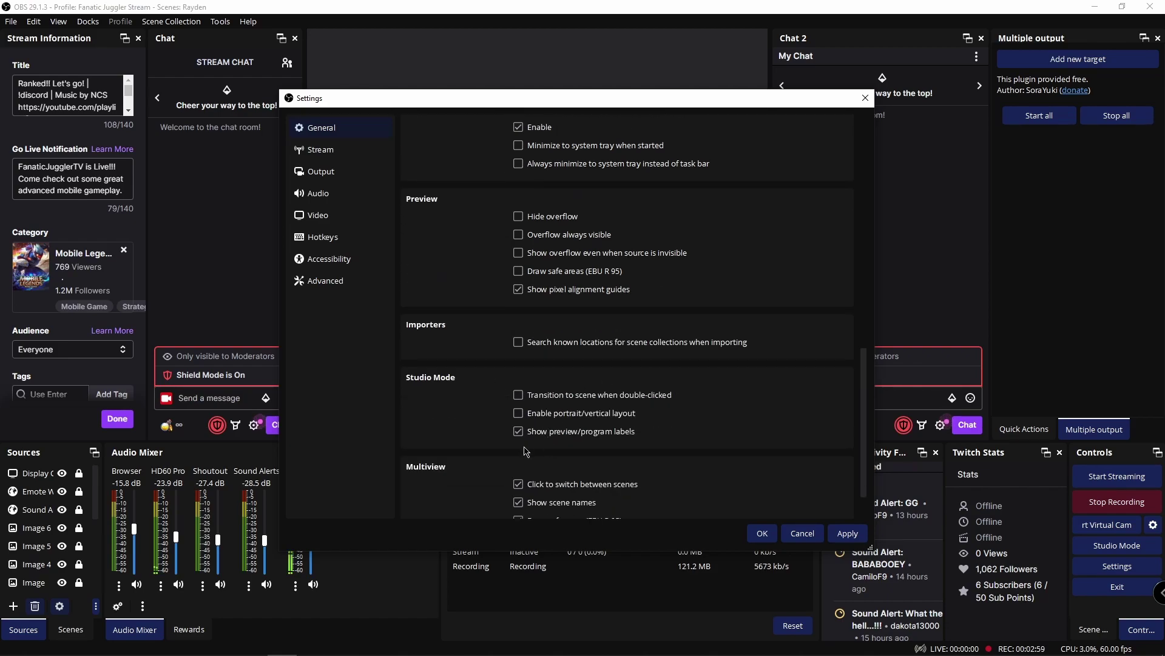
scroll(561, 395, down, 1)
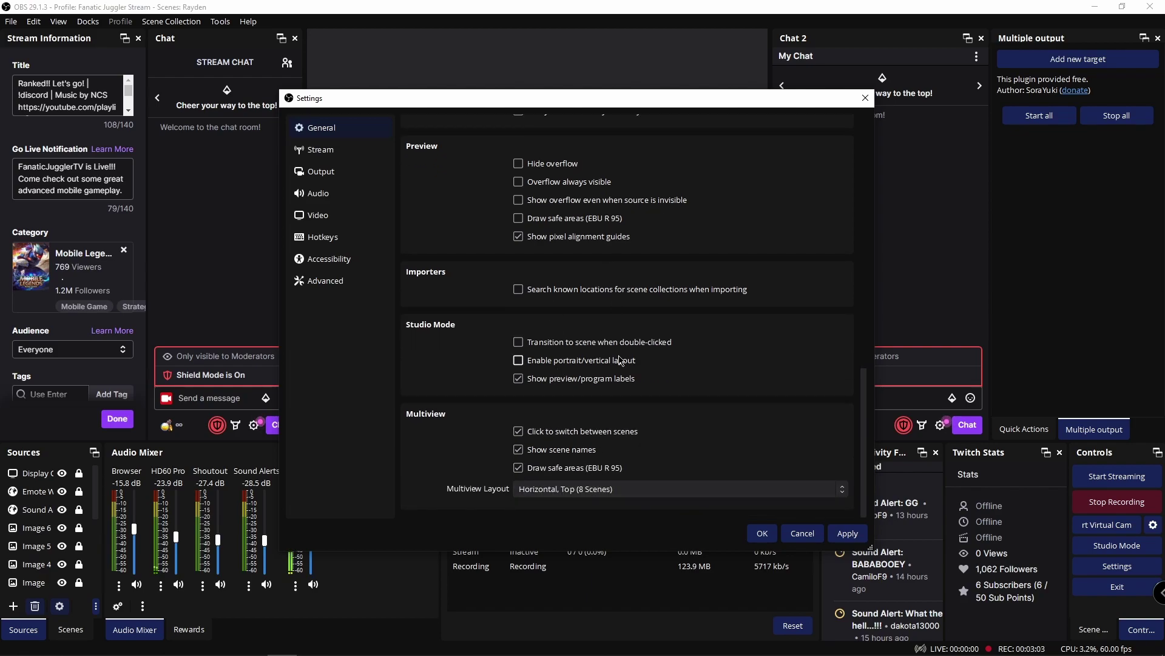
scroll(621, 359, up, 15)
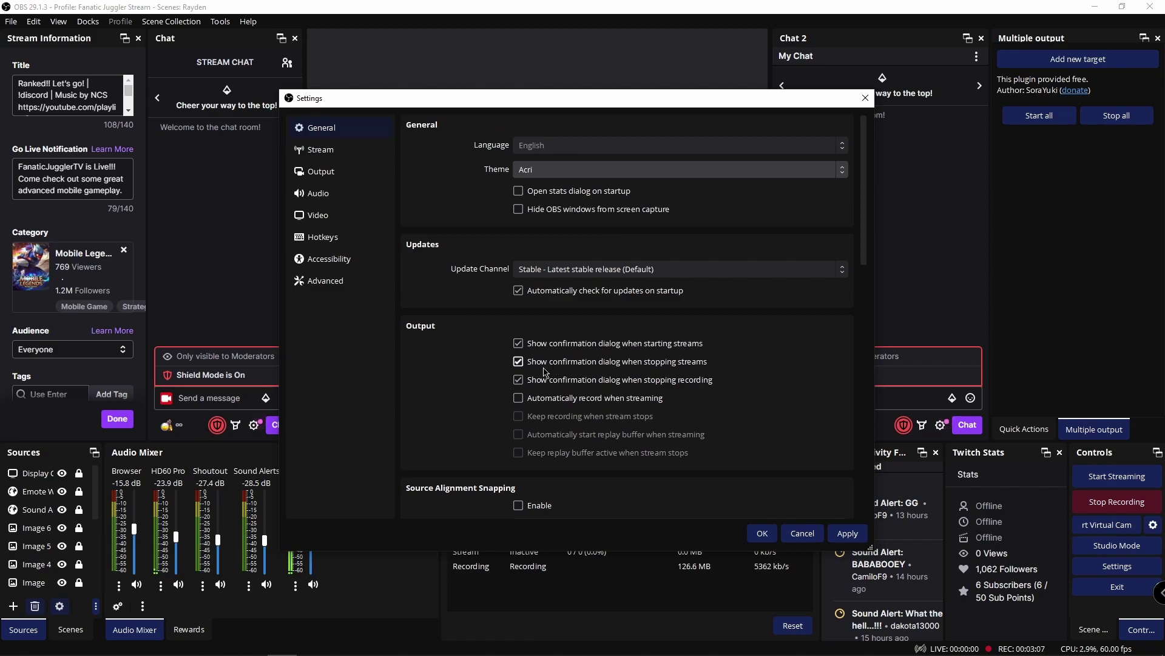
In the stream settings, choose Twitch as the service and BetterTTV and FrankerFaceZ as the Twitch chat add-ons.
click(320, 156)
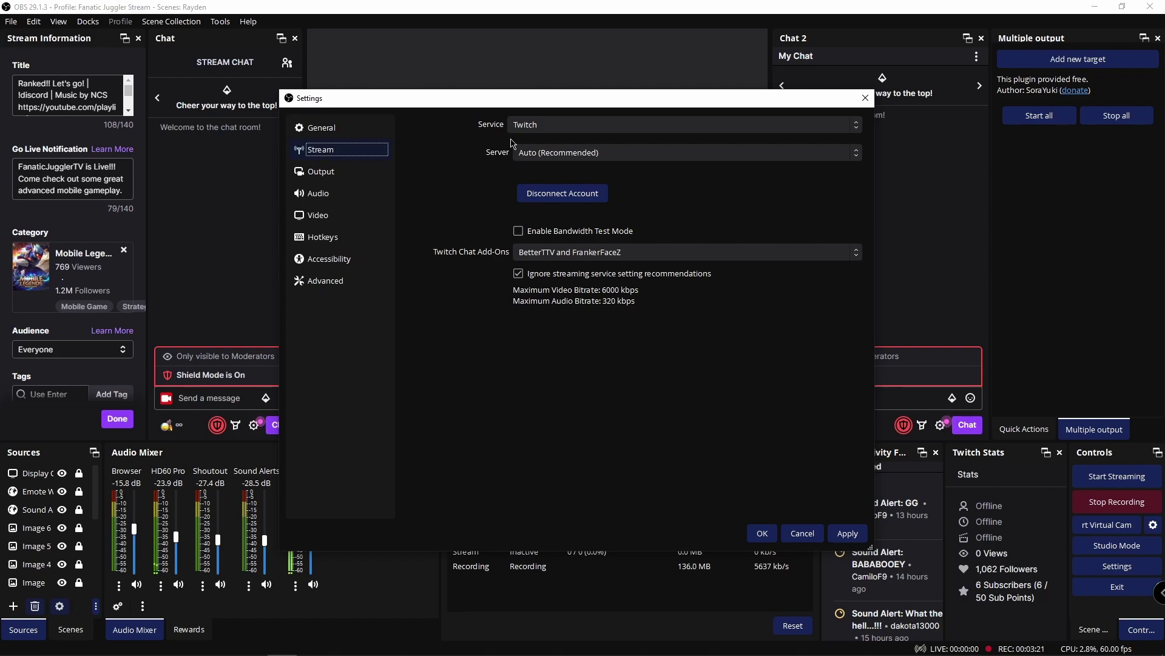
click(857, 129)
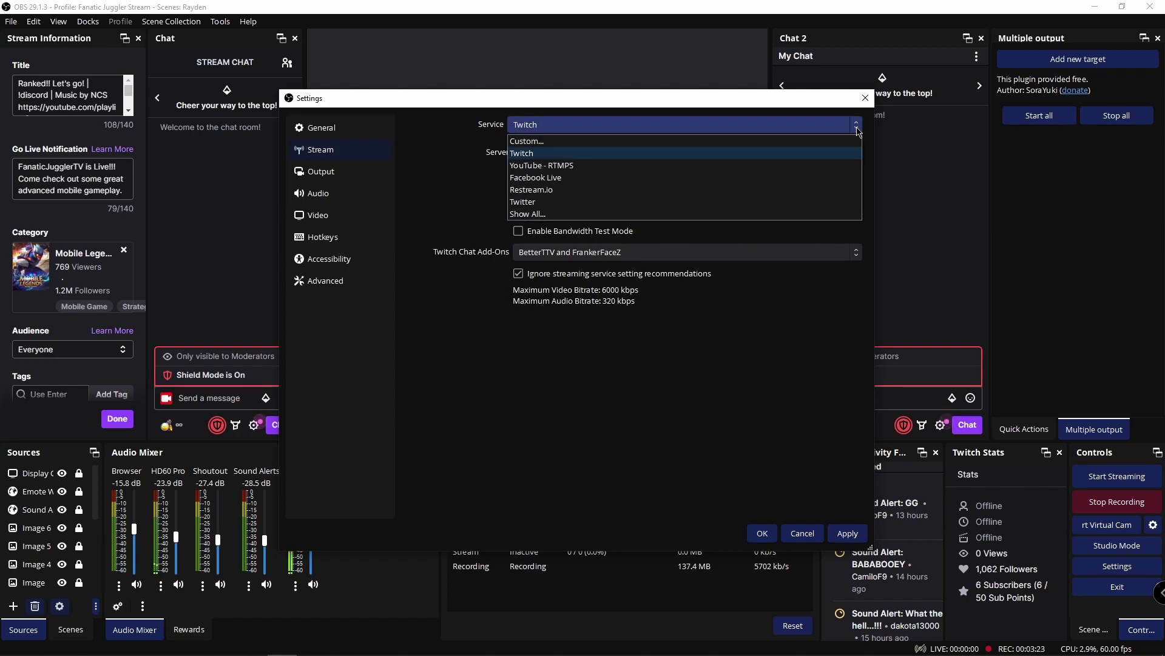
click(539, 155)
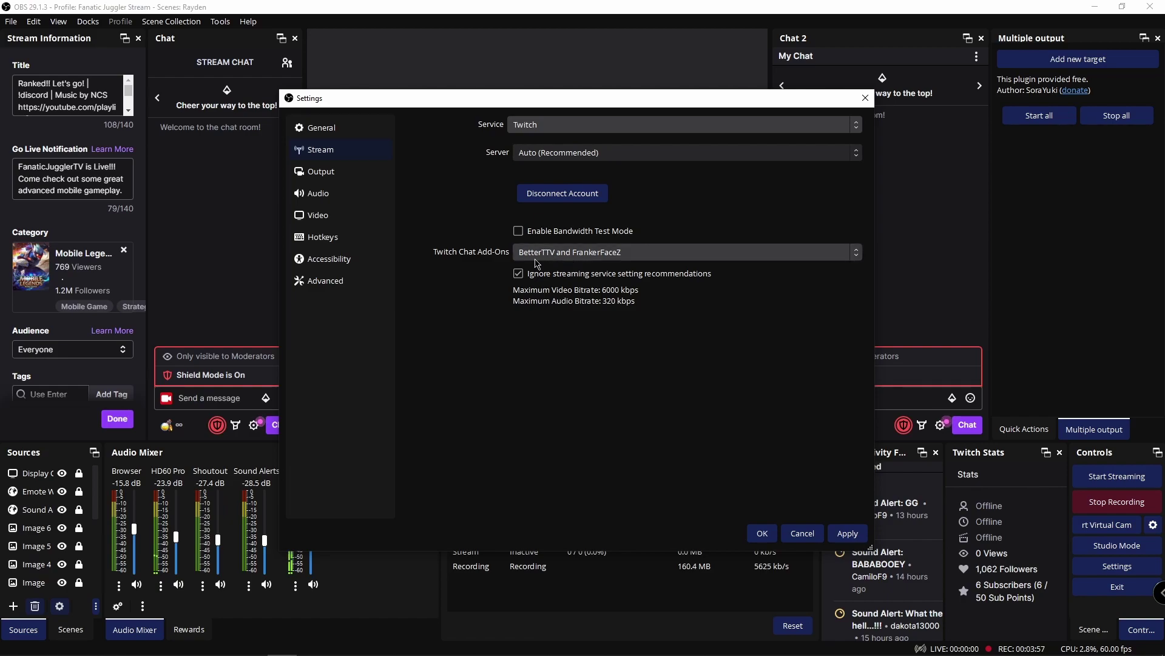
click(859, 262)
click(564, 308)
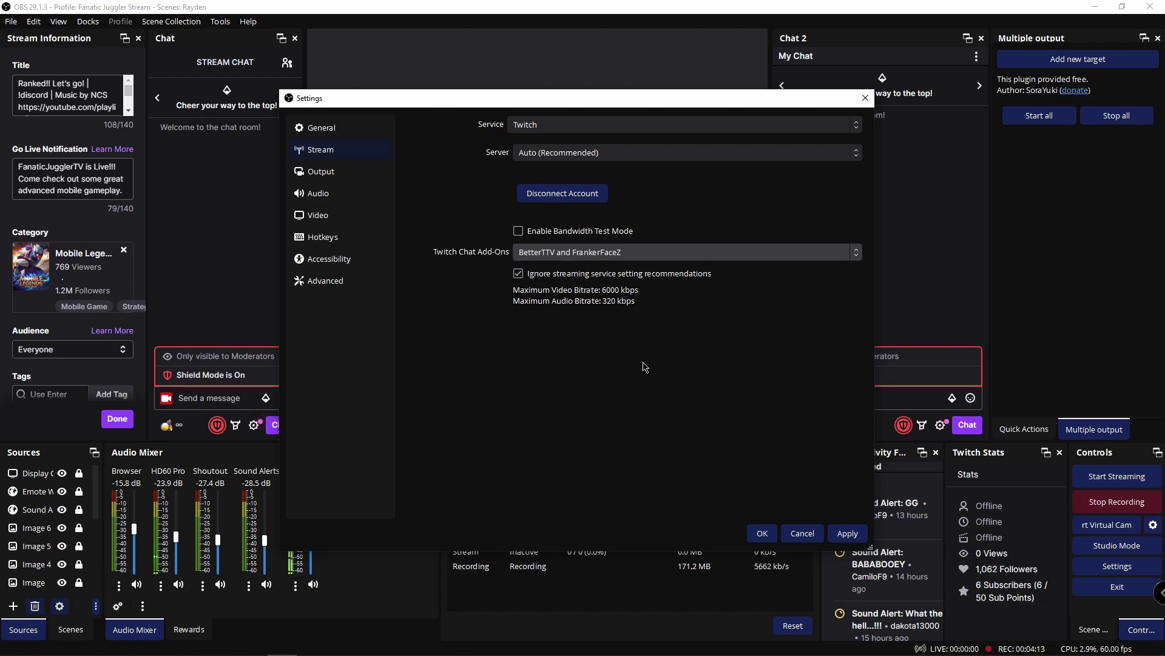
Examine the output settings for streaming and recording, including the encoder's rate control, bitrate, preset and AMF/FFmpeg options.
click(325, 176)
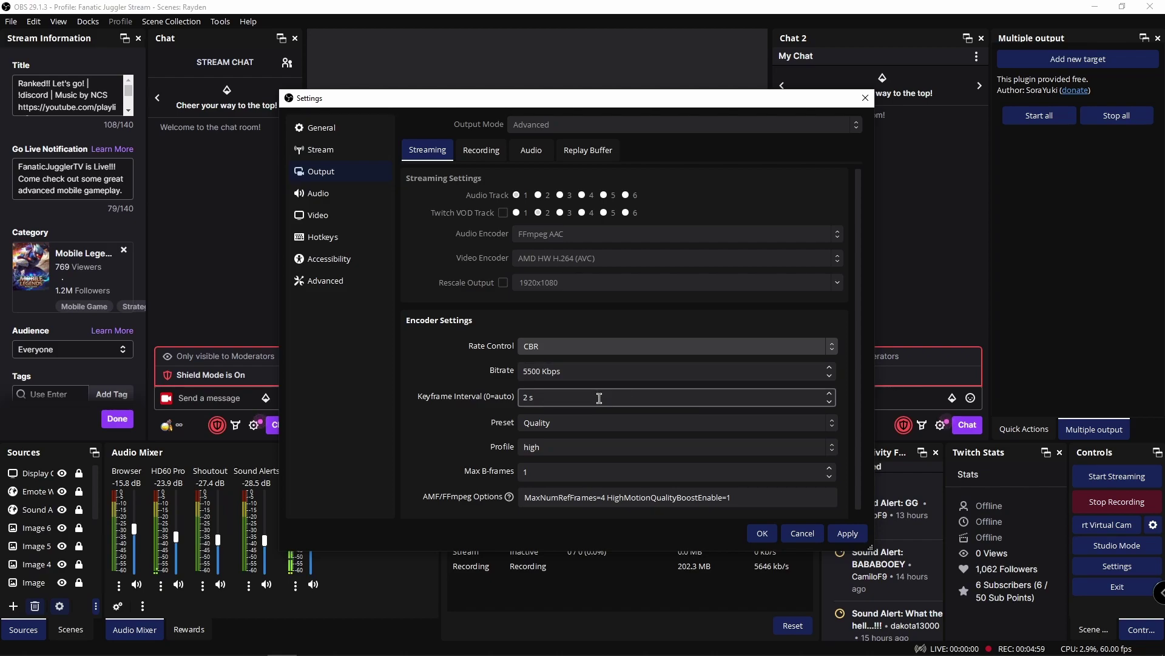
scroll(603, 390, down, 1)
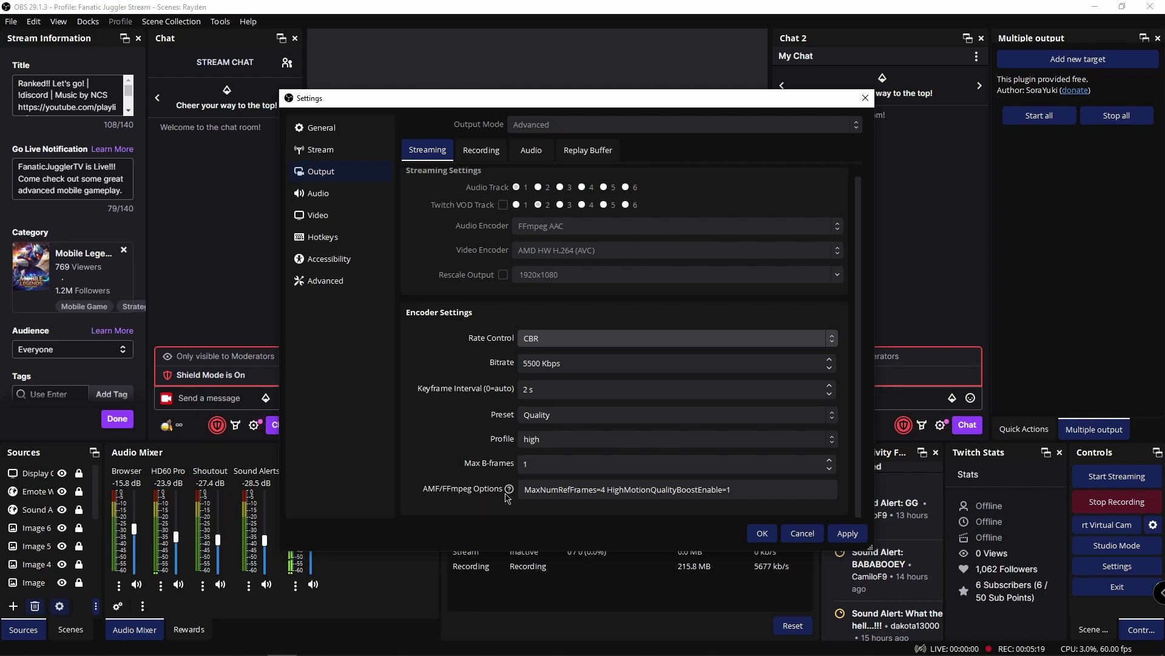
mouse_move(509, 494)
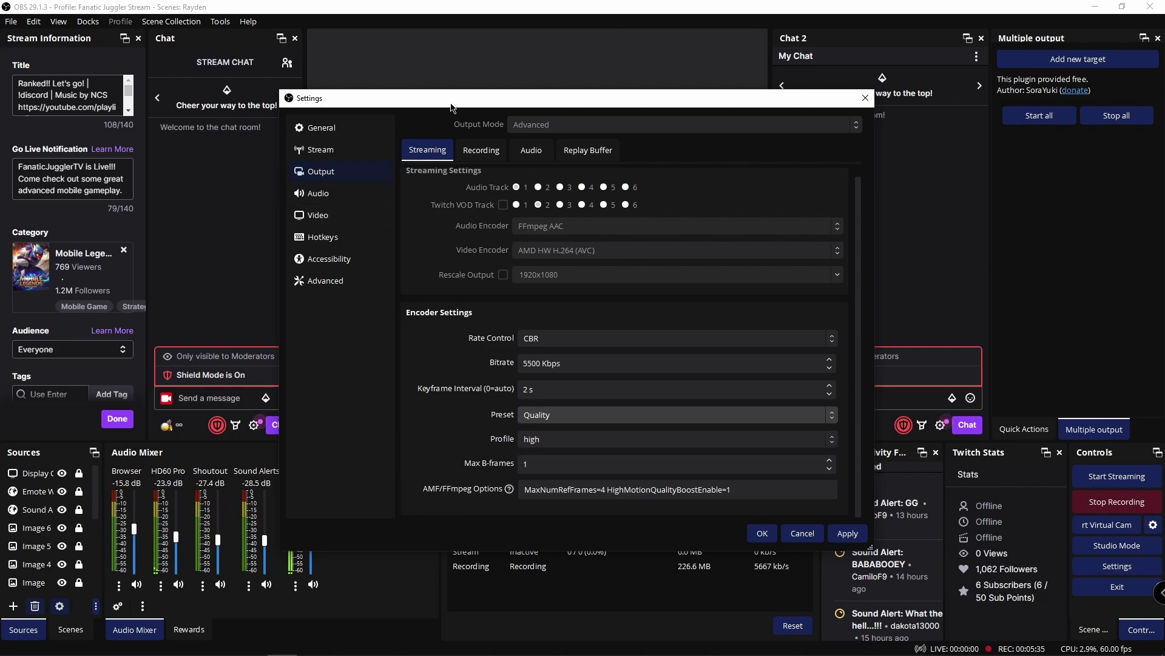
click(481, 150)
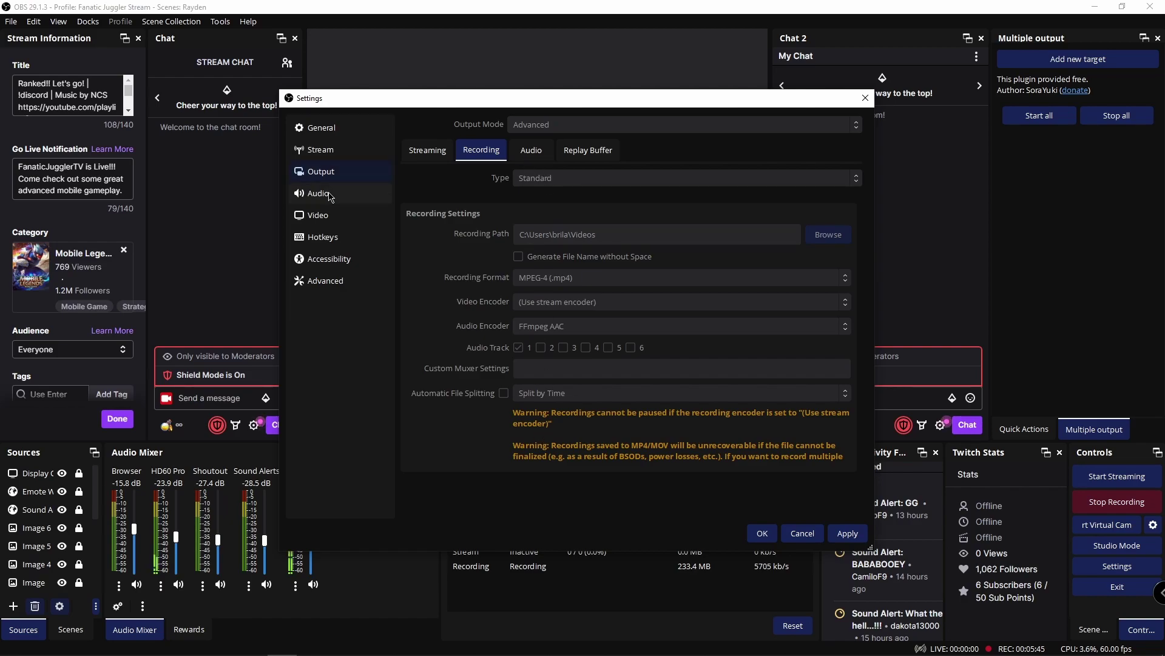
click(431, 153)
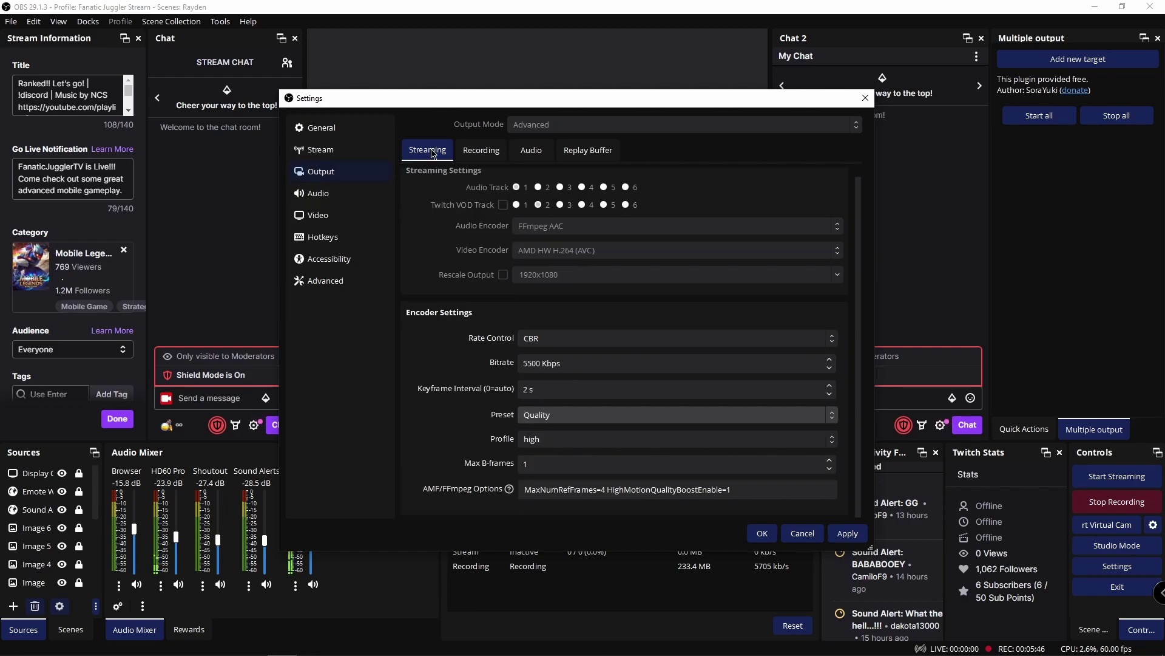
Review the audio settings, covering the global audio devices, meters and monitoring device.
click(327, 194)
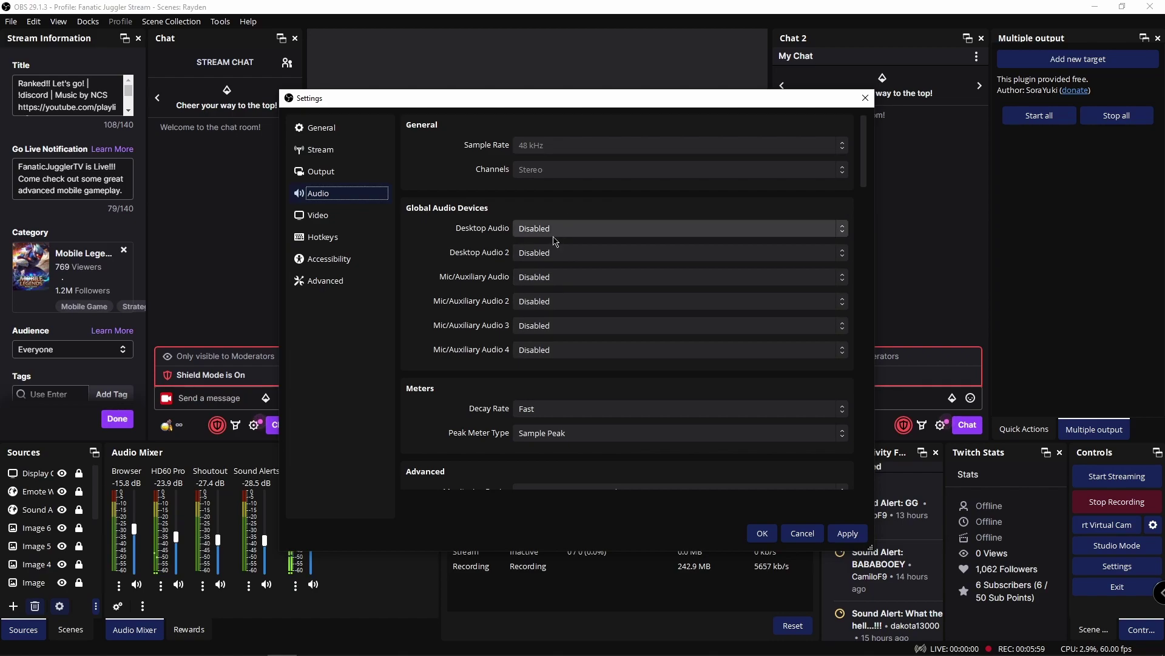
click(569, 303)
click(561, 295)
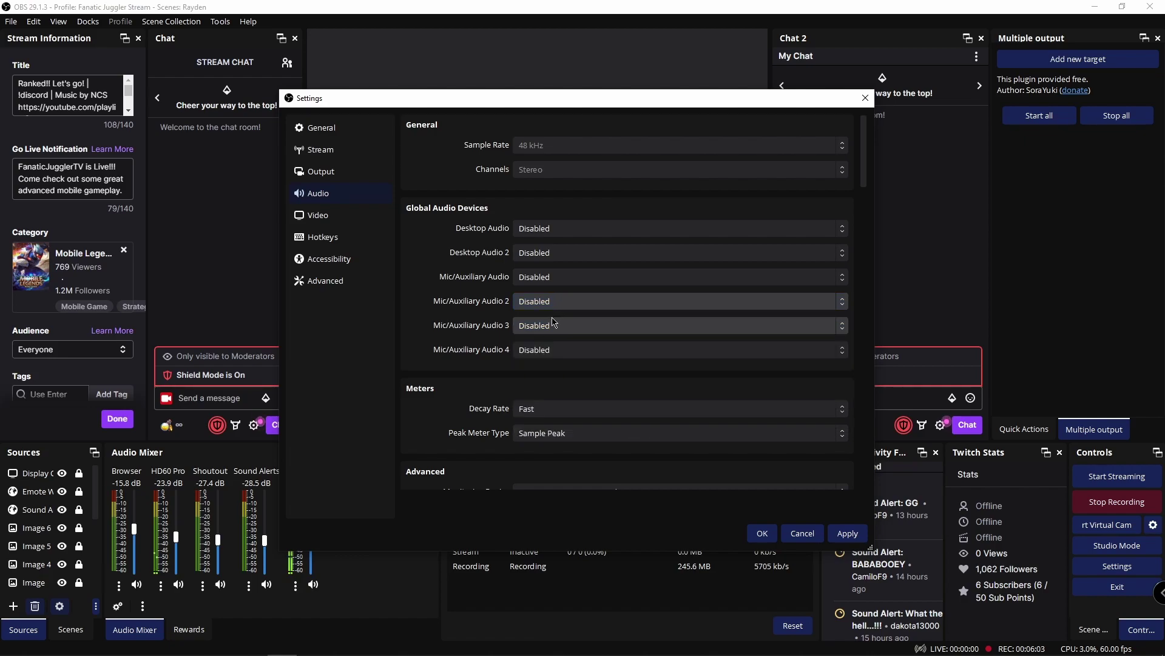
click(553, 345)
click(554, 346)
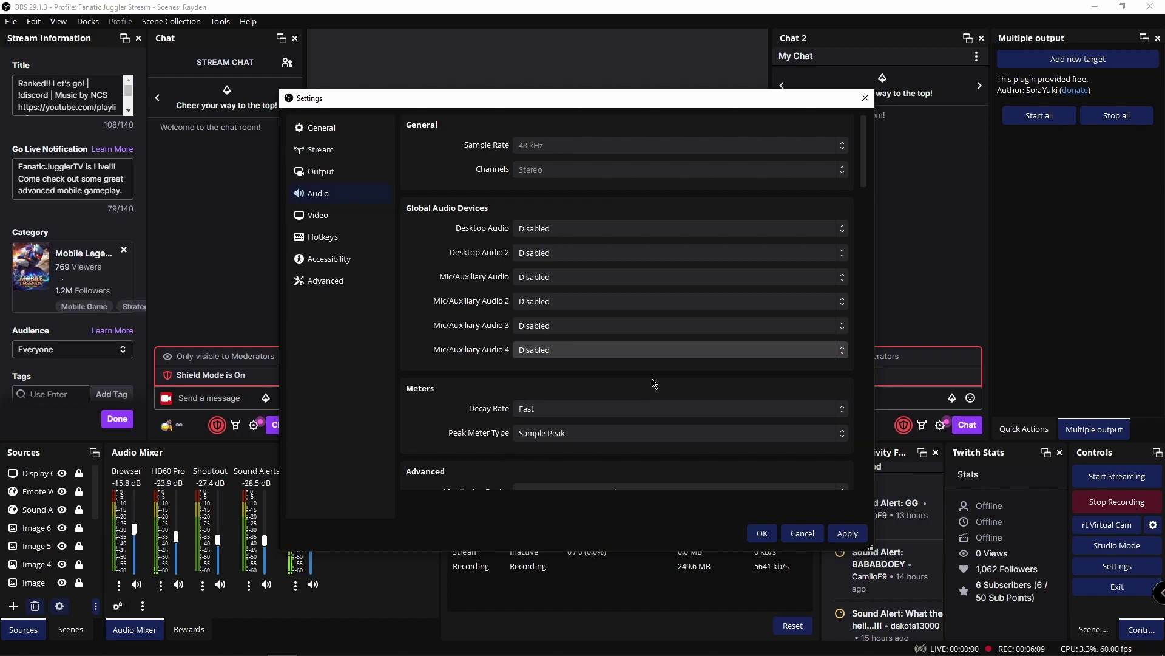
scroll(654, 383, down, 1)
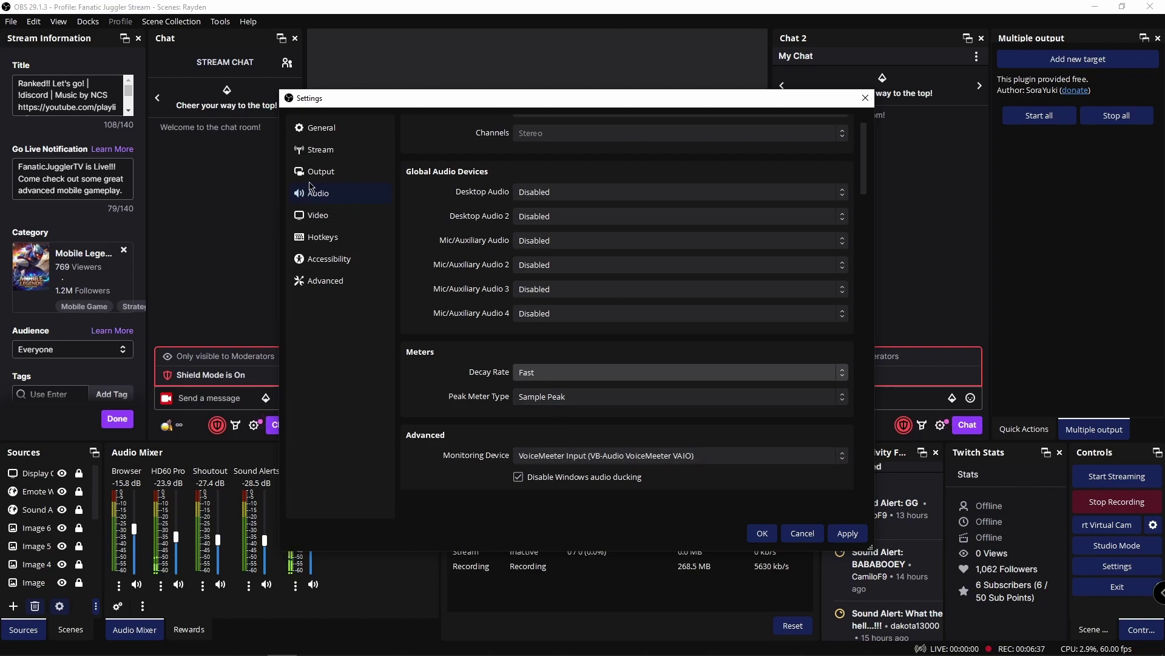
Look over the video, hotkey, accessibility and advanced settings.
click(318, 217)
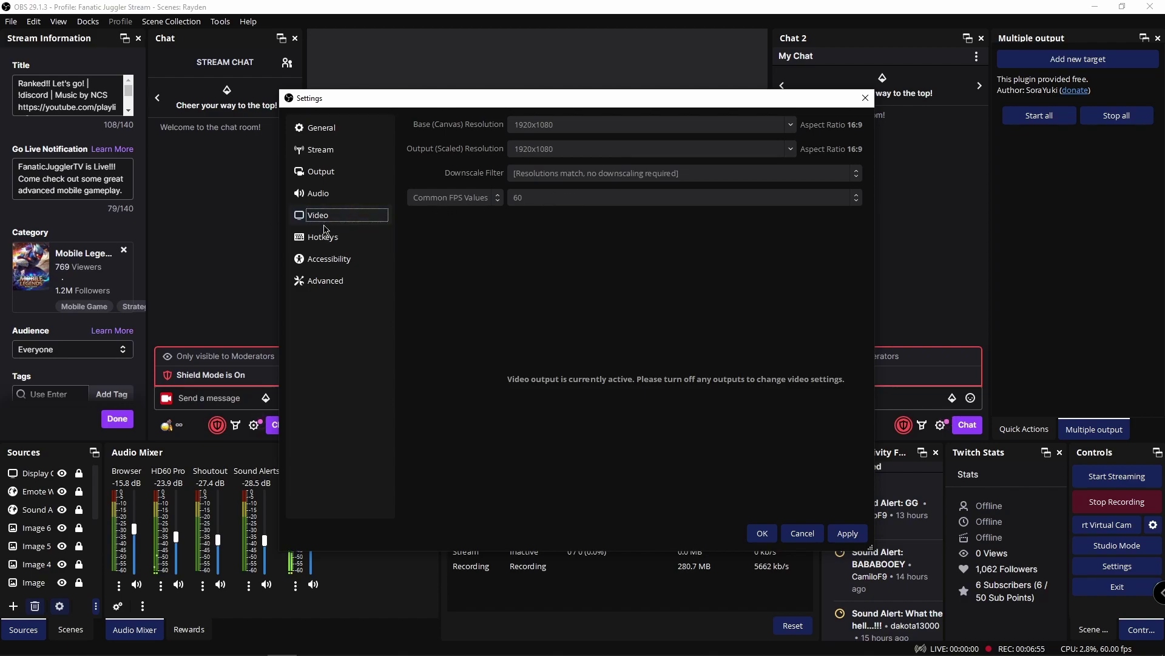
click(350, 236)
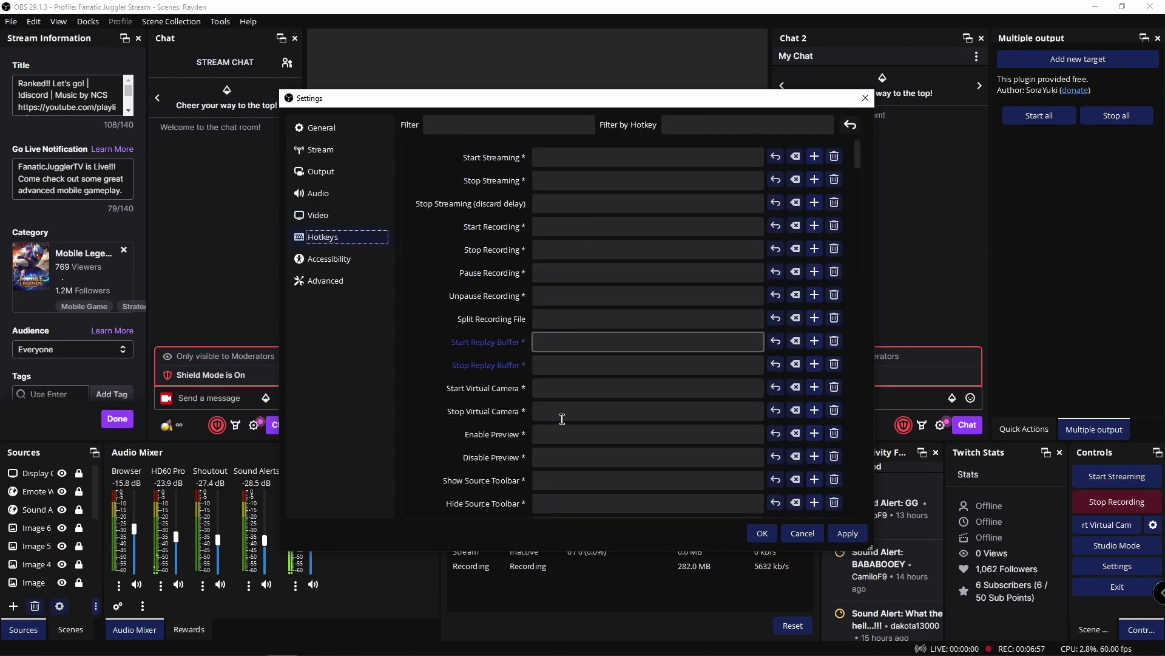
click(343, 264)
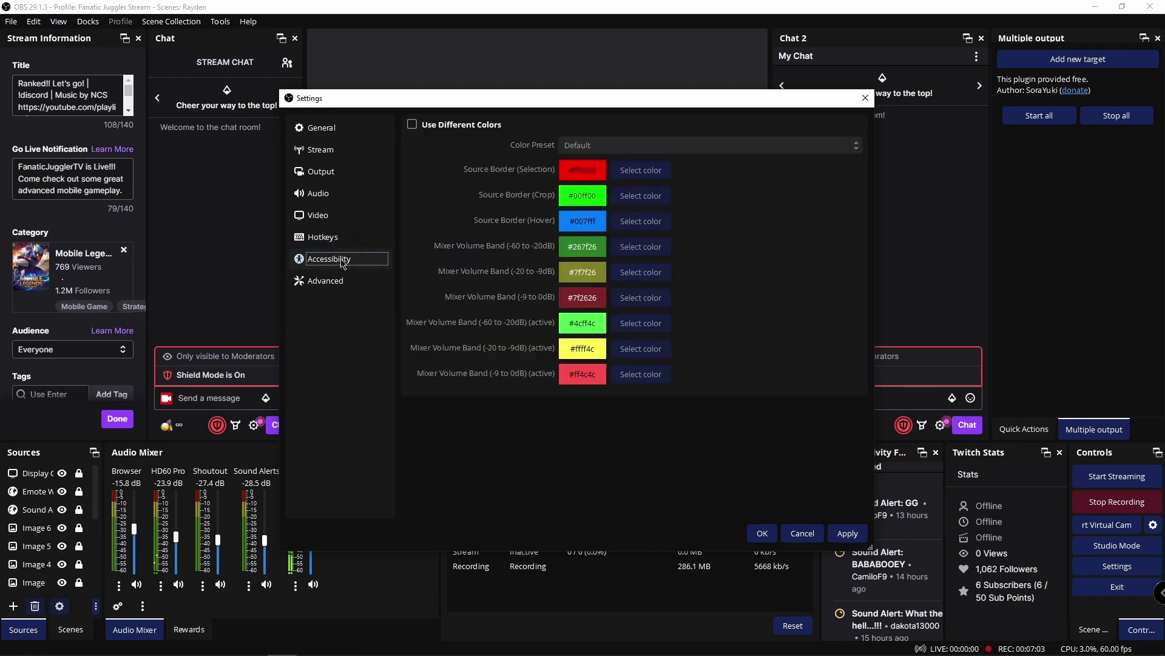
click(337, 285)
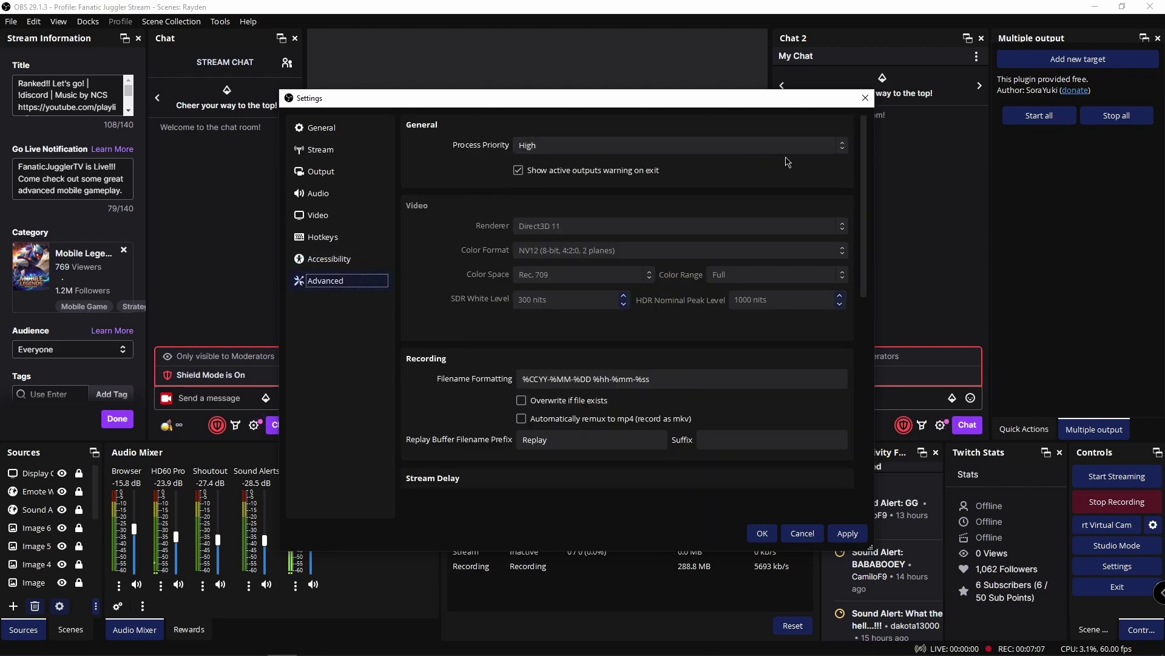
Set the process priority to High, look through the remaining advanced options, and apply and close the settings.
click(803, 148)
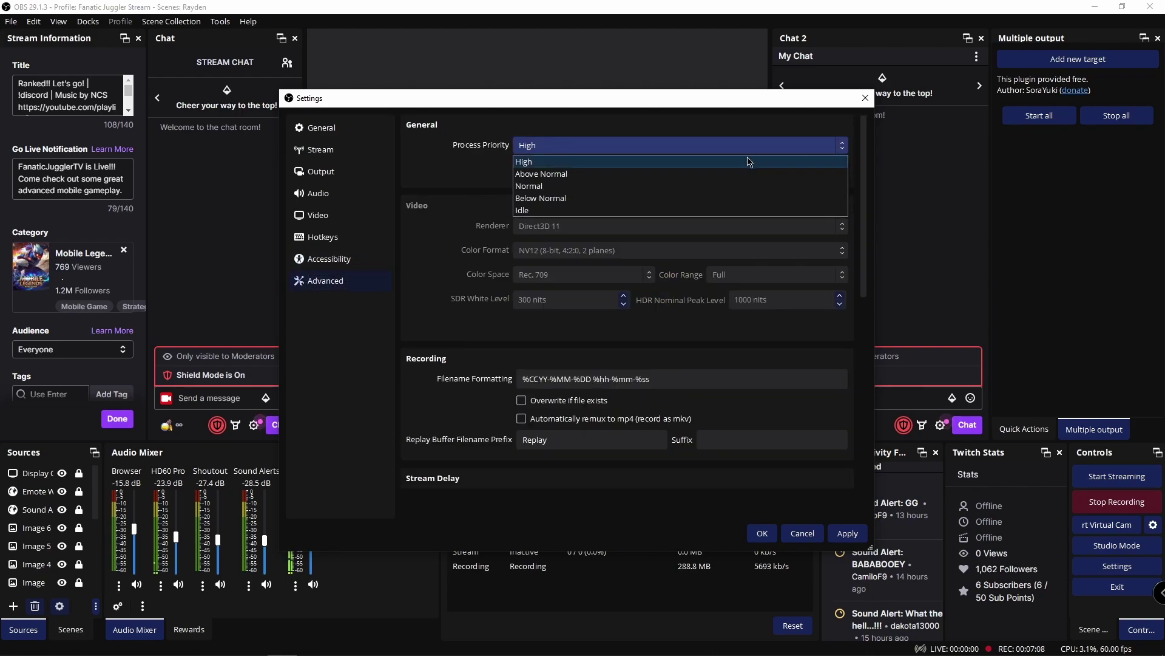
click(547, 166)
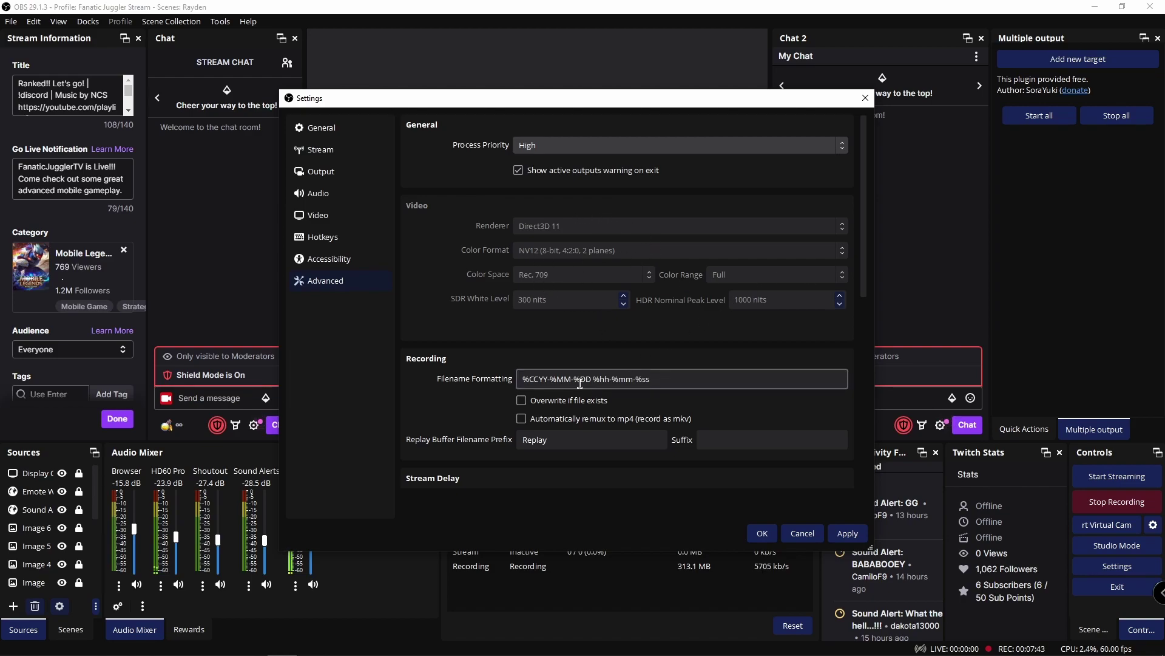
scroll(579, 383, down, 2)
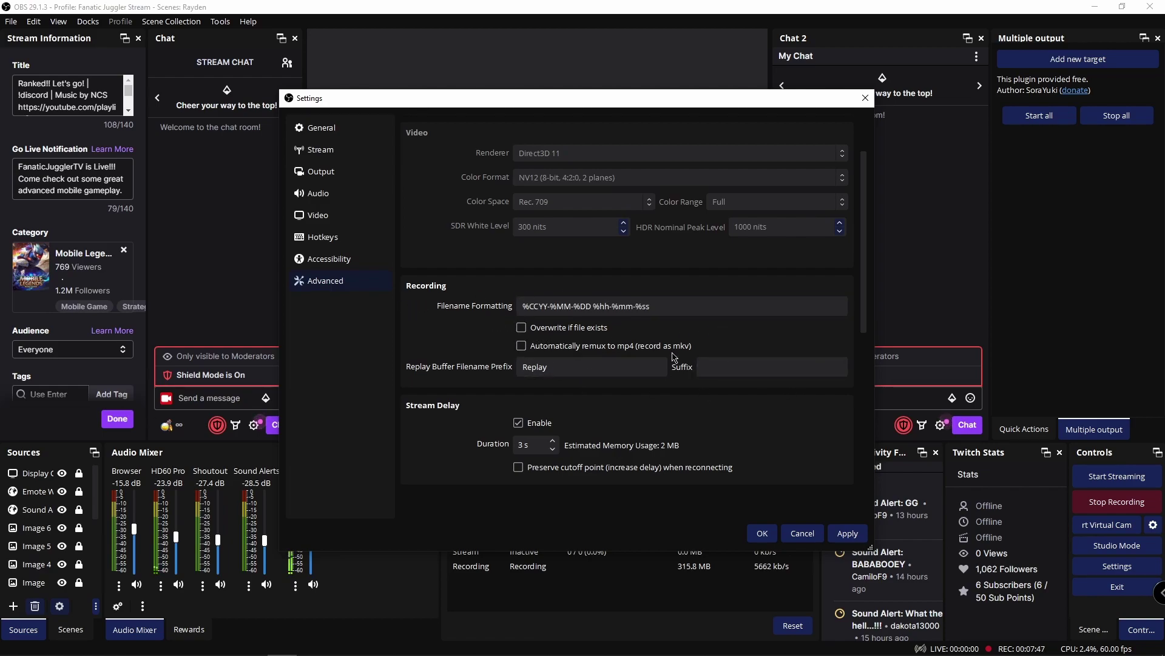
scroll(674, 356, down, 2)
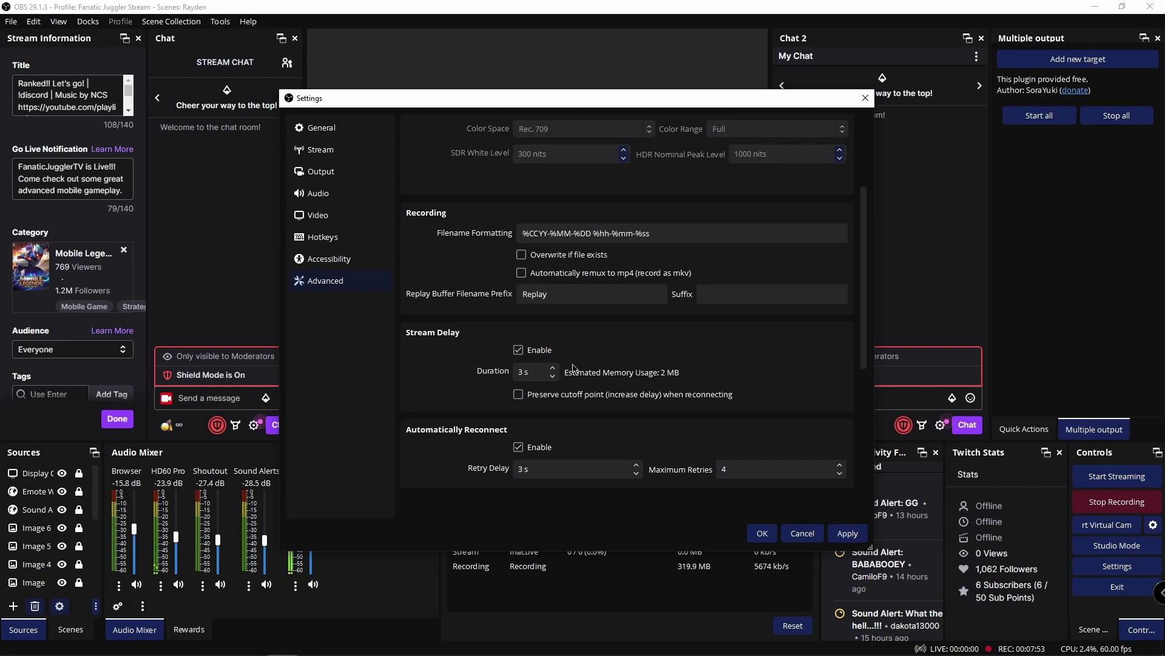
scroll(573, 368, down, 3)
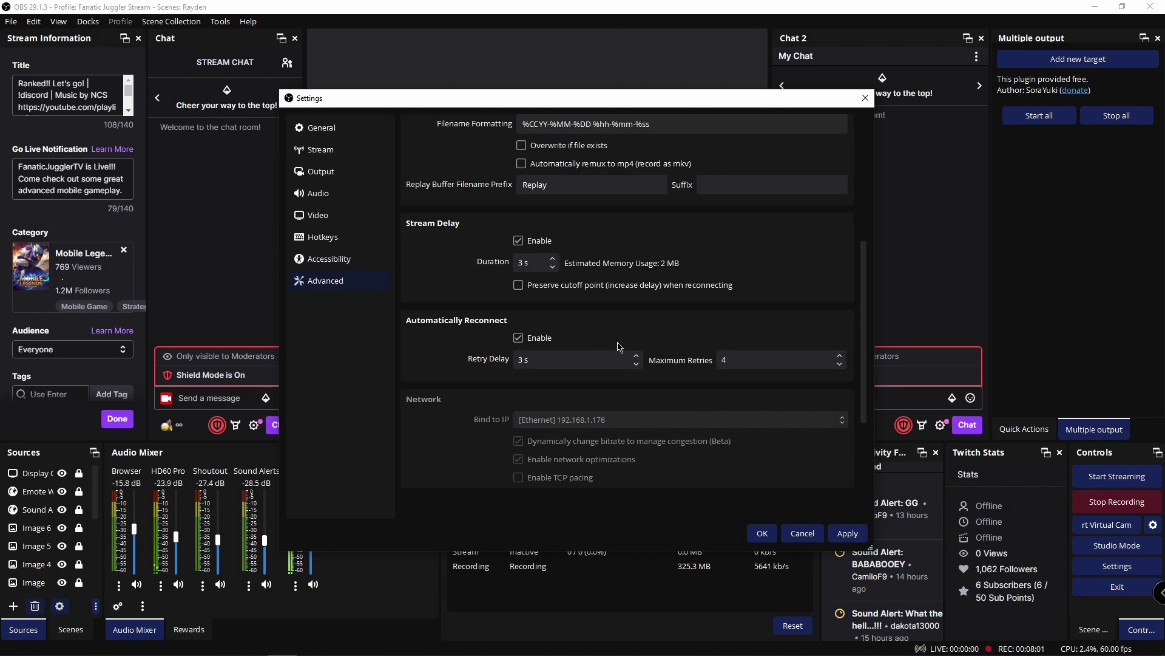
scroll(619, 345, down, 2)
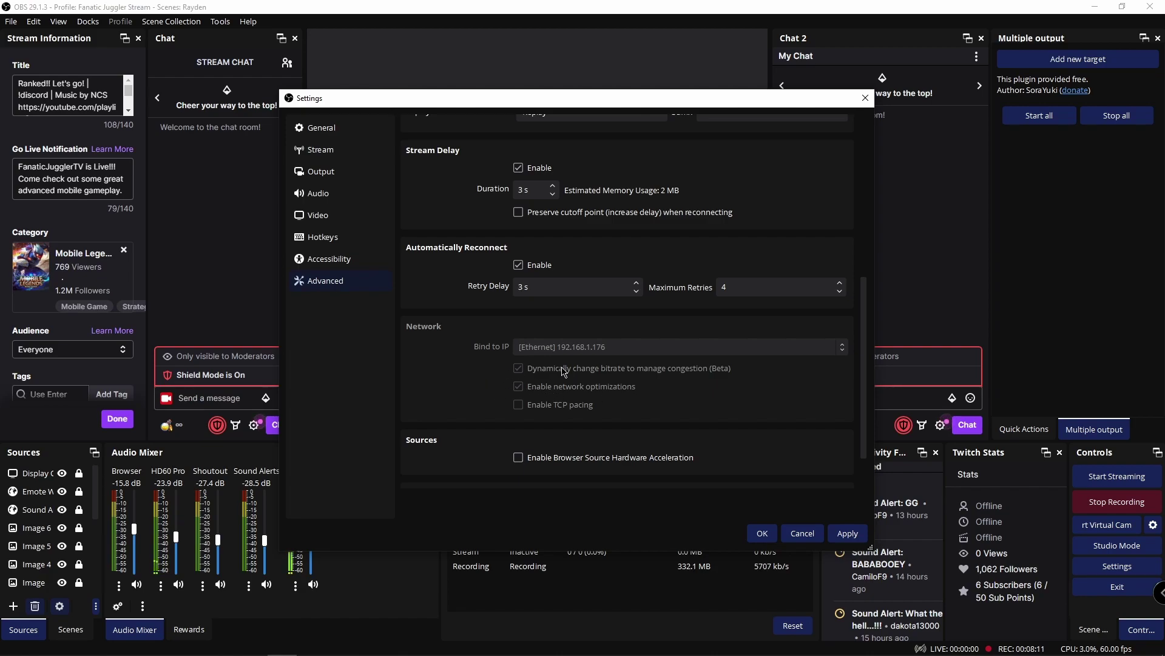
scroll(480, 379, down, 1)
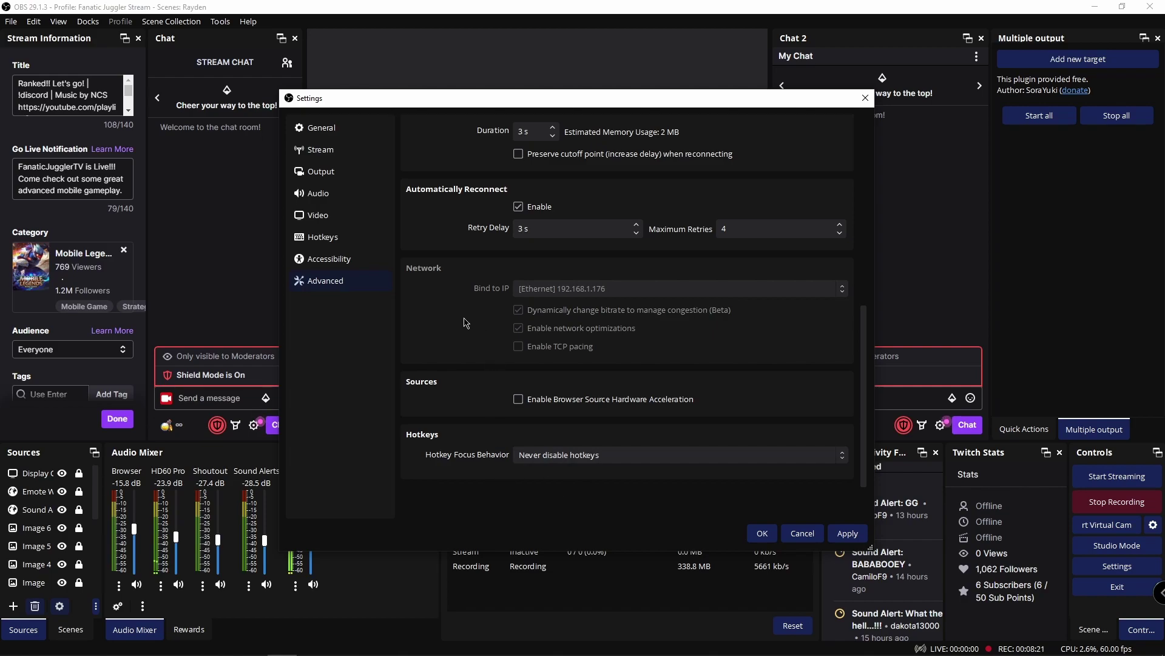
scroll(466, 322, up, 5)
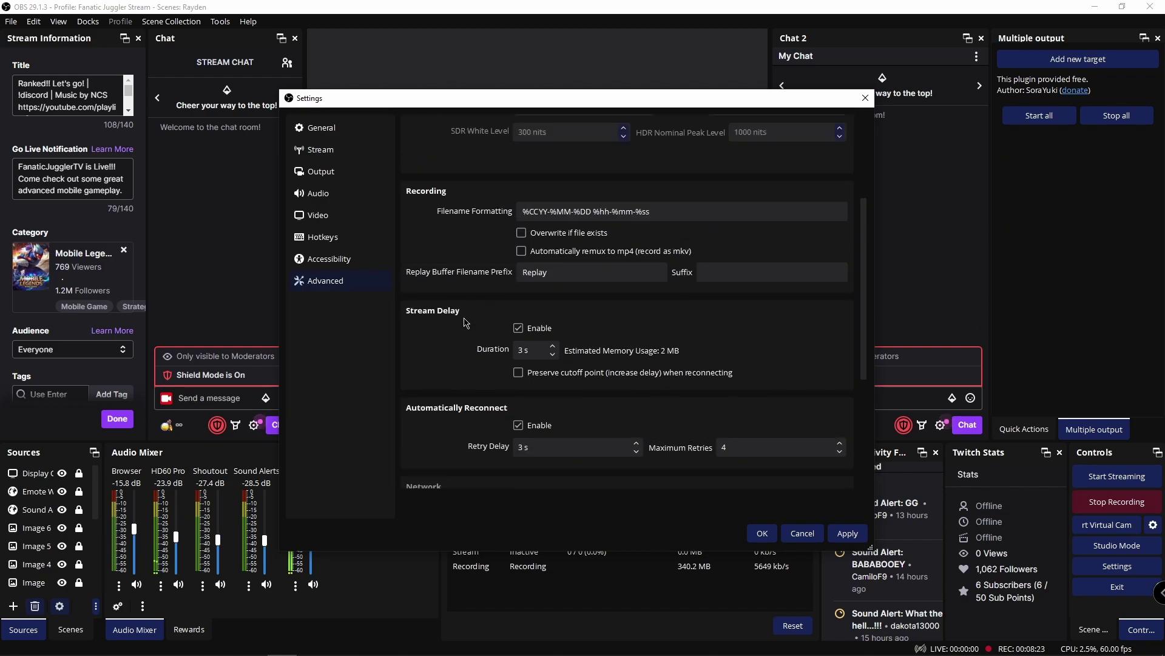
scroll(467, 322, up, 3)
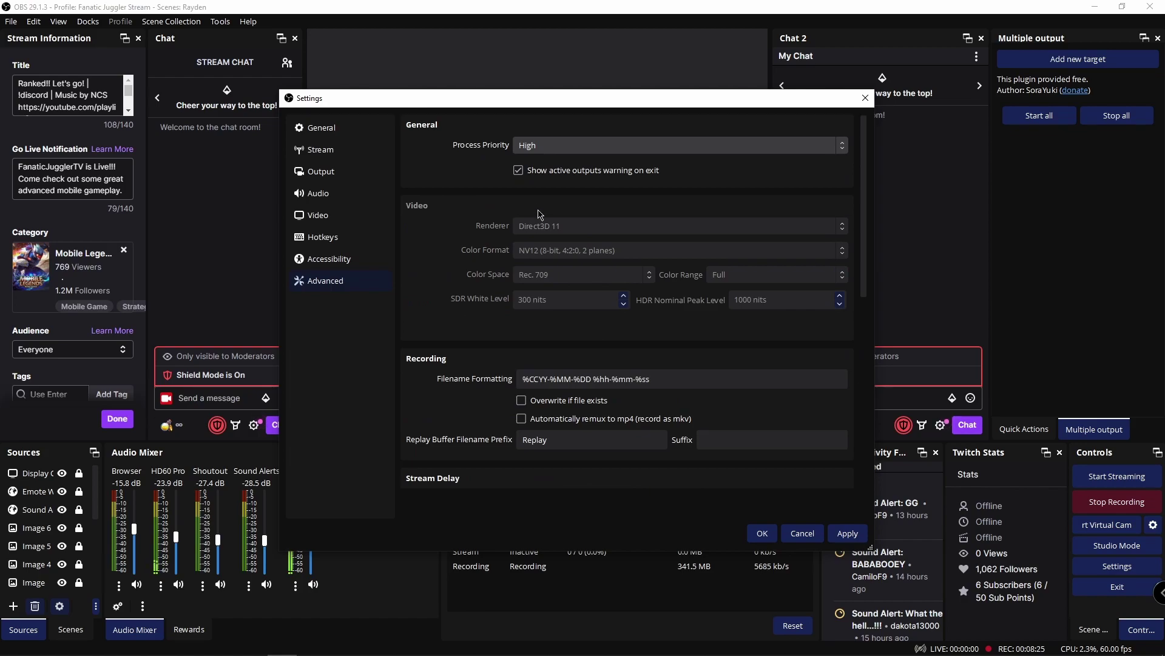
click(849, 535)
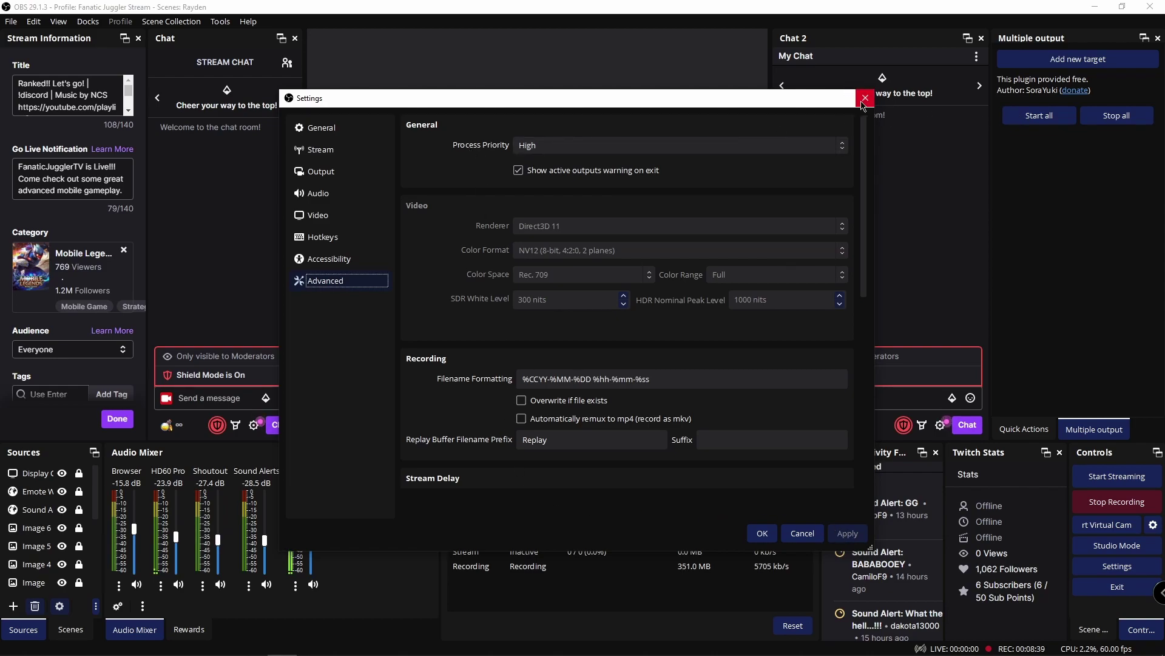
click(864, 99)
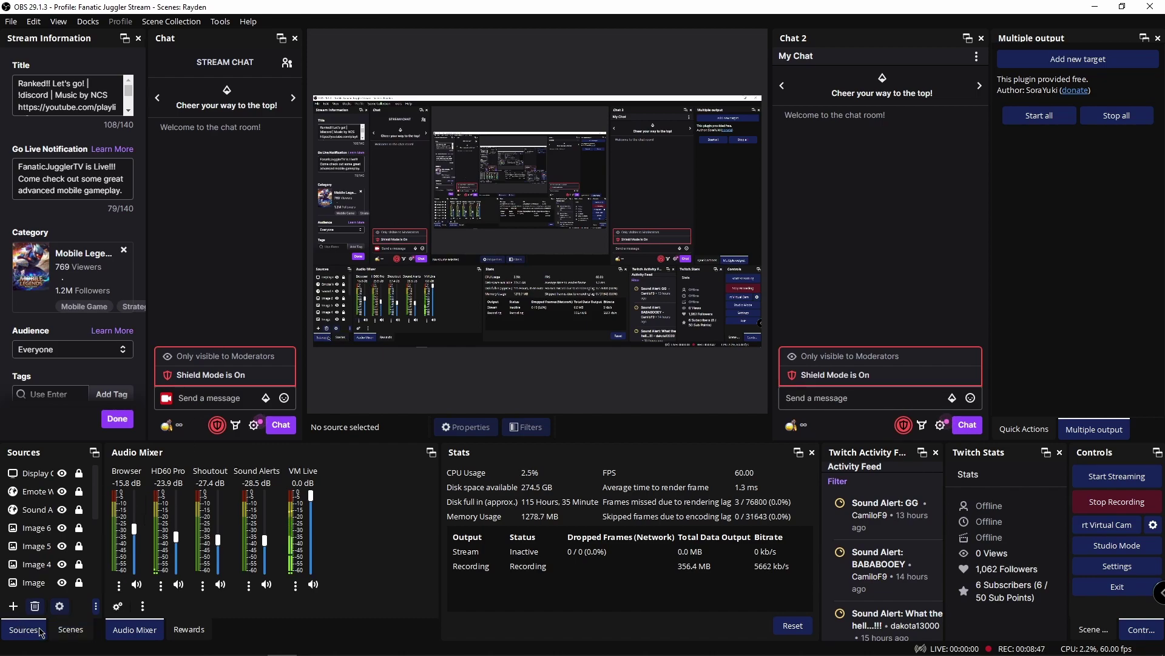
Separate the Scenes dock from its shared tab group with Sources and place it between Sources and the Audio Mixer.
click(73, 632)
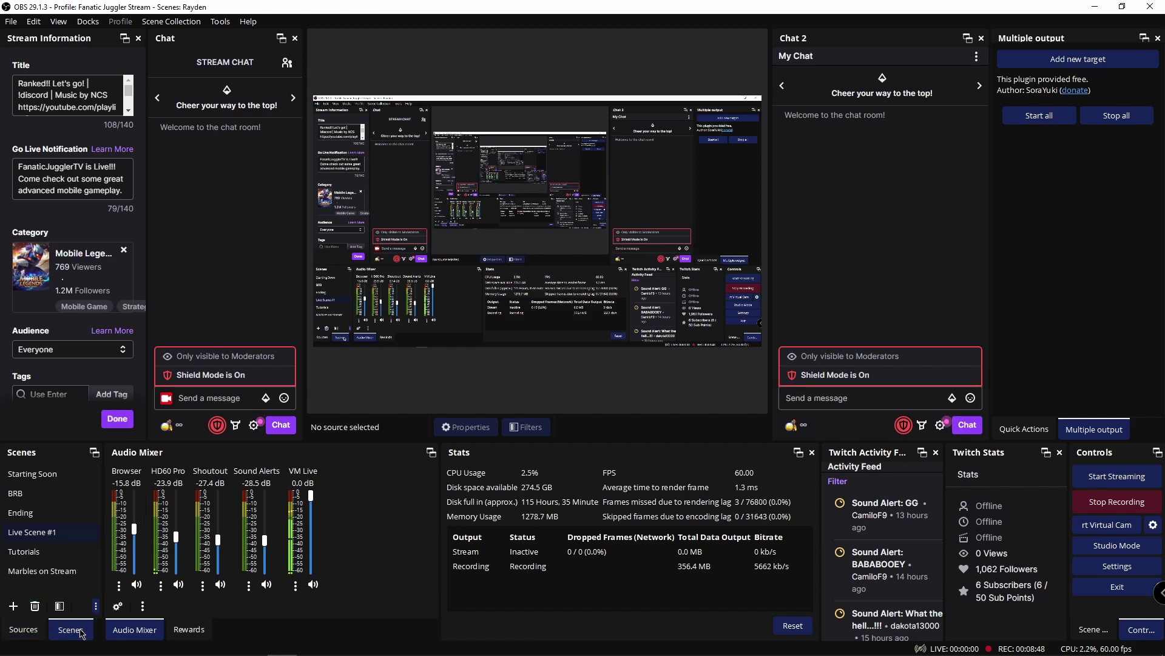
click(23, 627)
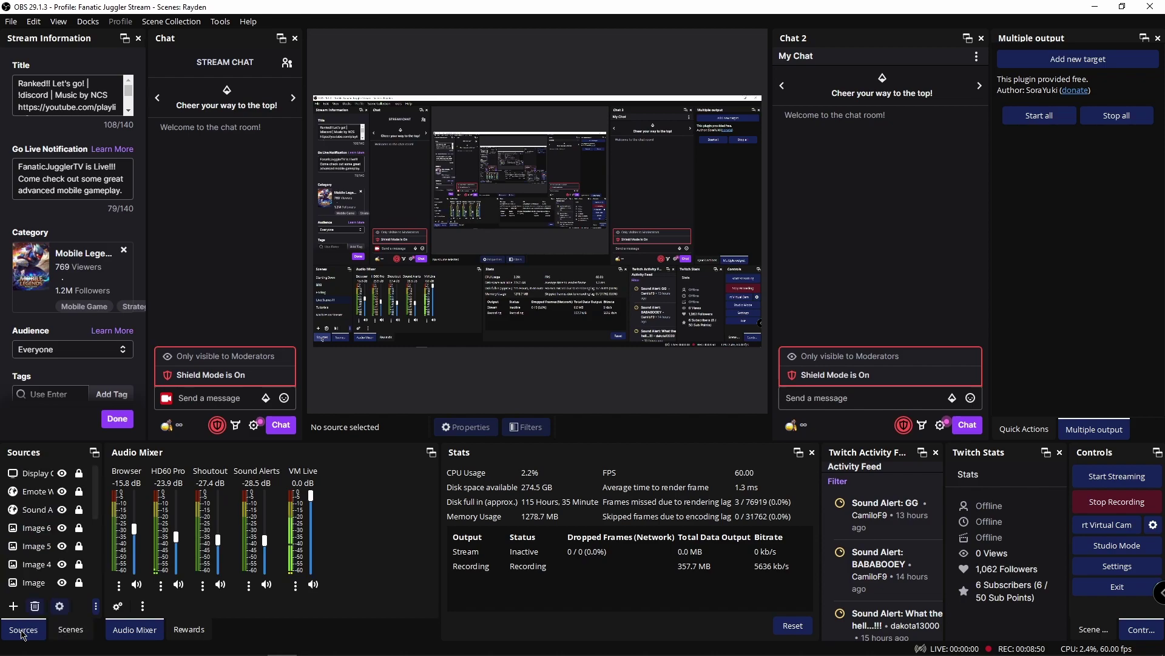
click(71, 631)
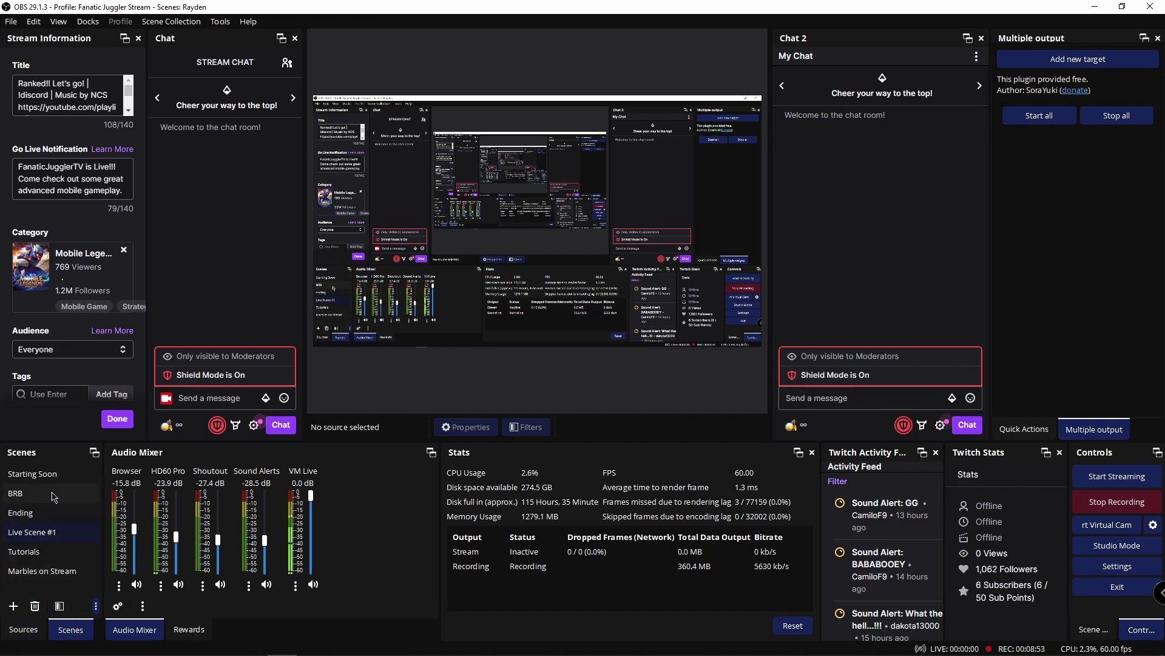
drag(49, 455, 103, 455)
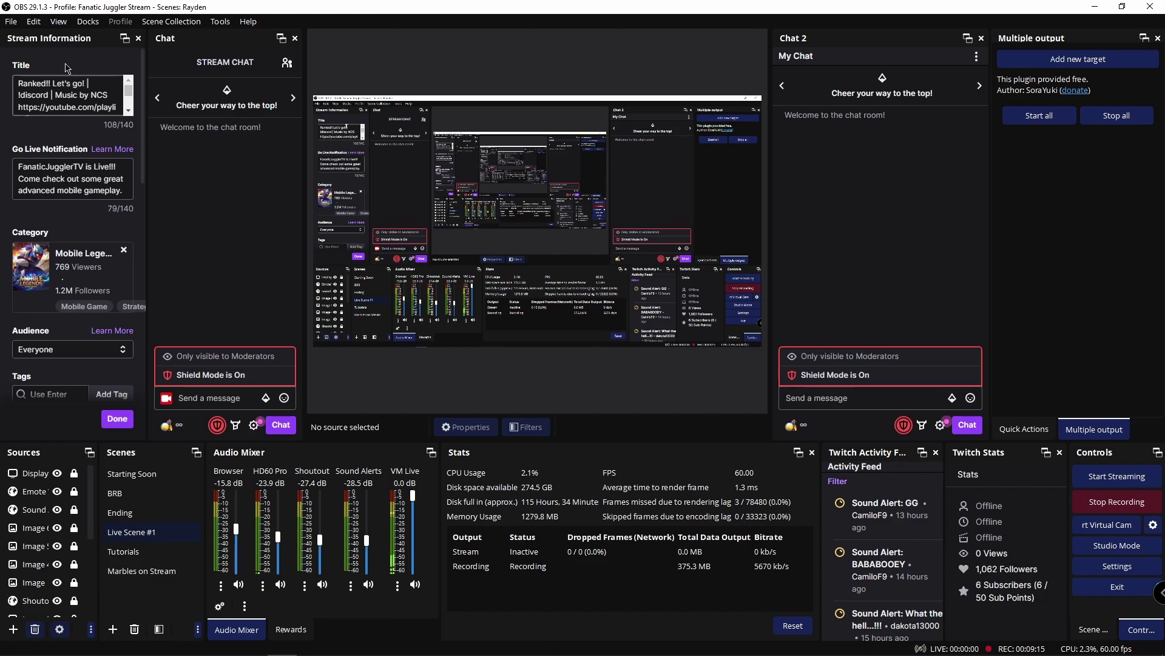
Review which docks are enabled and examine the names and URLs of the custom browser docks.
click(88, 22)
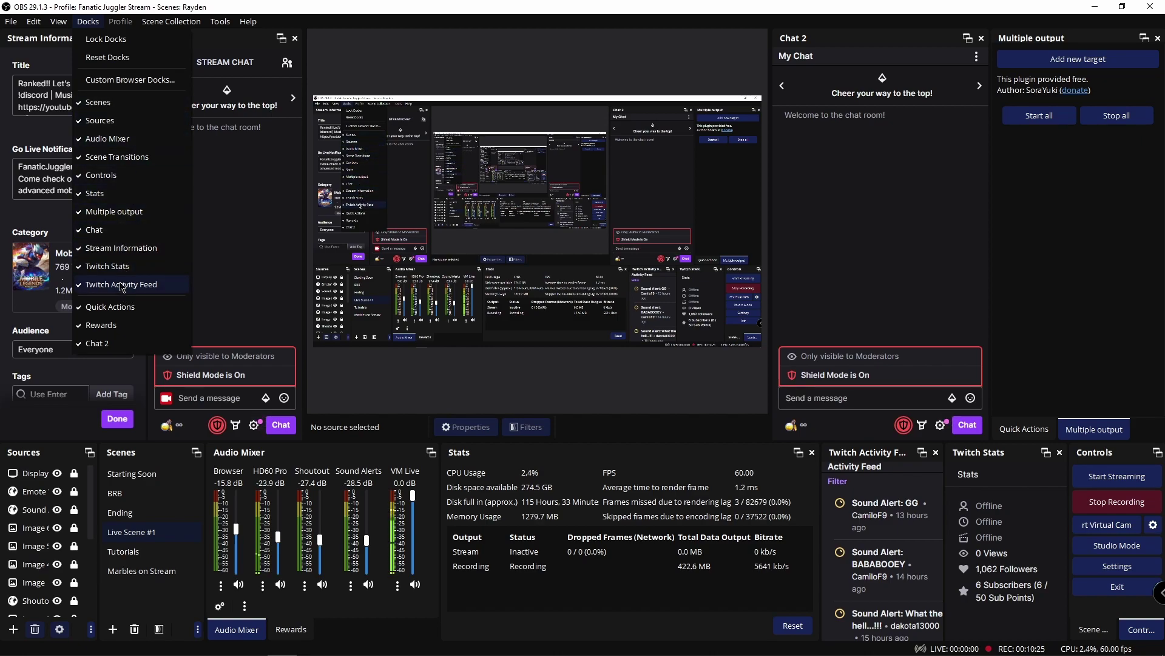
click(95, 25)
click(95, 24)
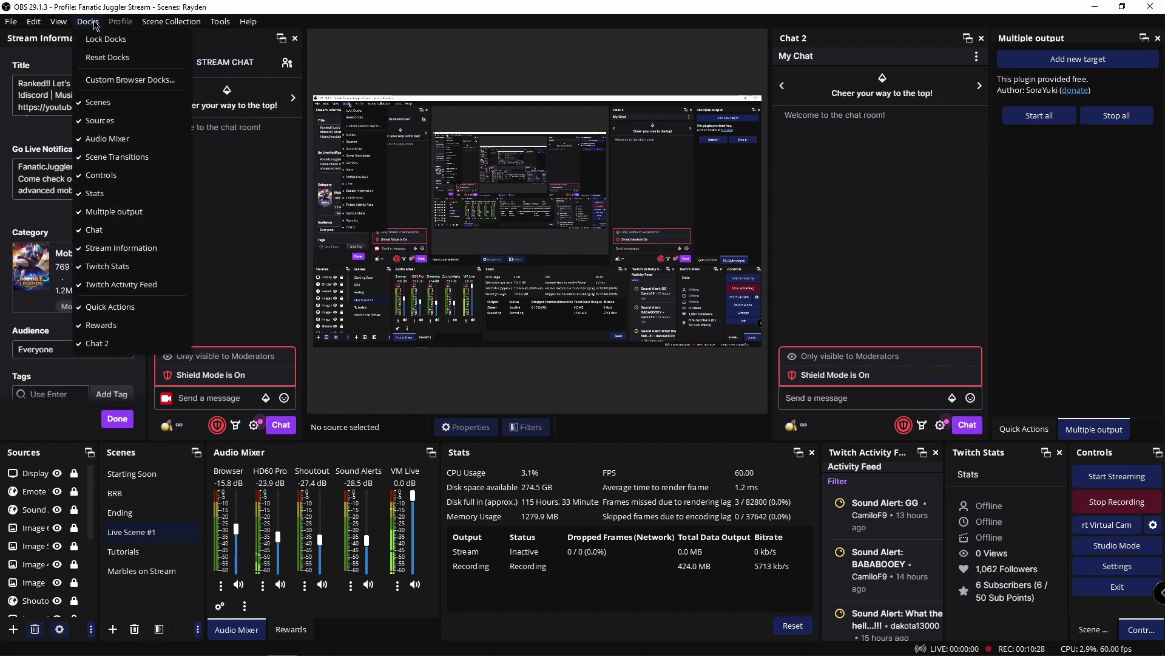
click(117, 84)
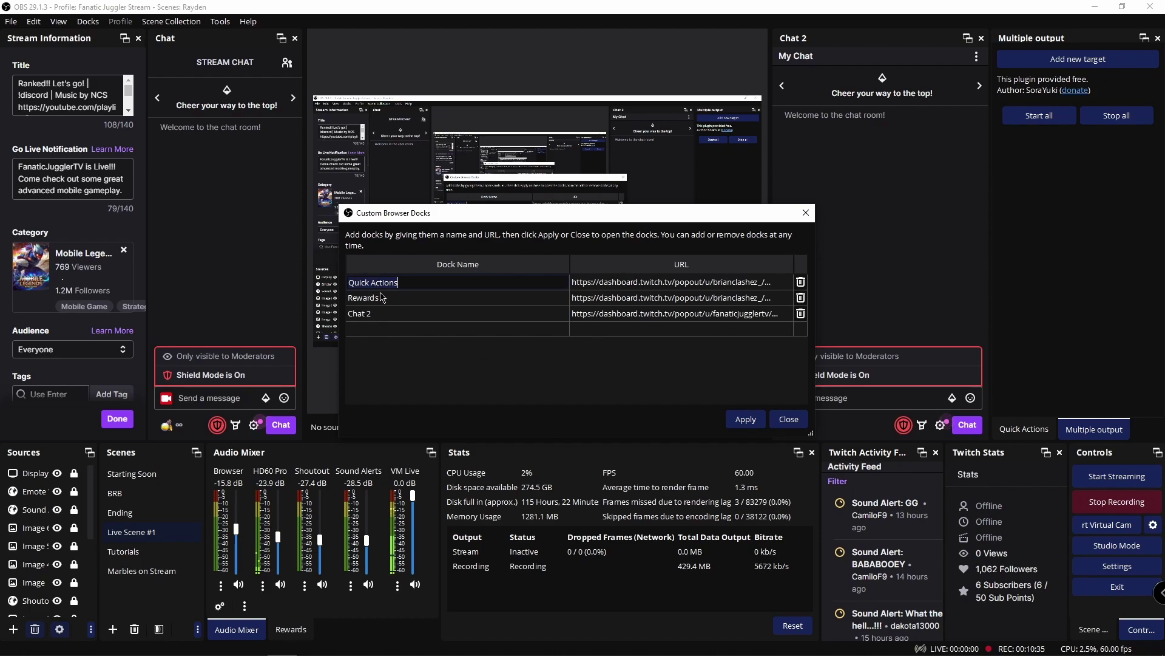
click(788, 420)
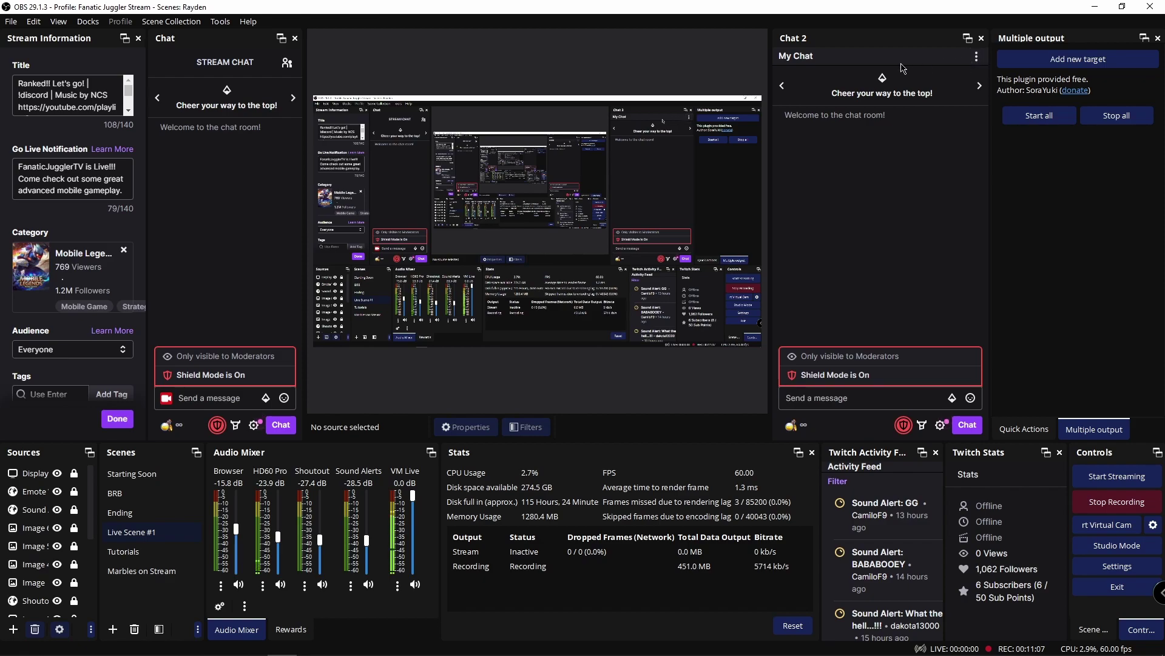
Check the options offered in the Chat 2 dock and look up its URL among the custom browser docks.
click(976, 58)
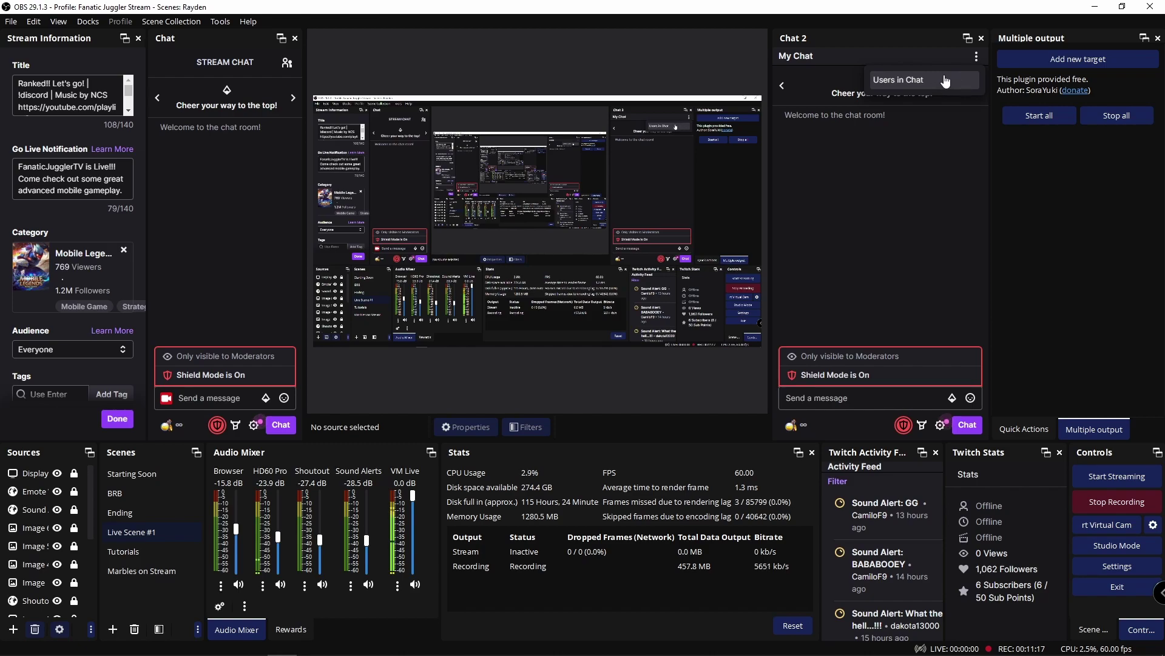
click(982, 58)
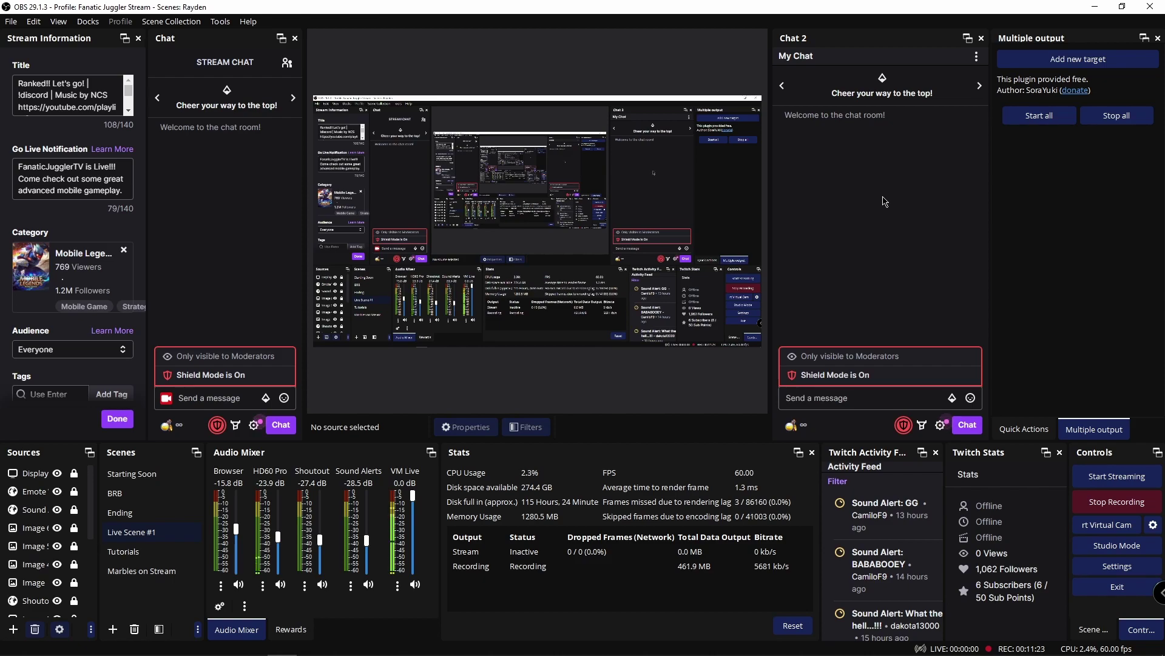
click(88, 22)
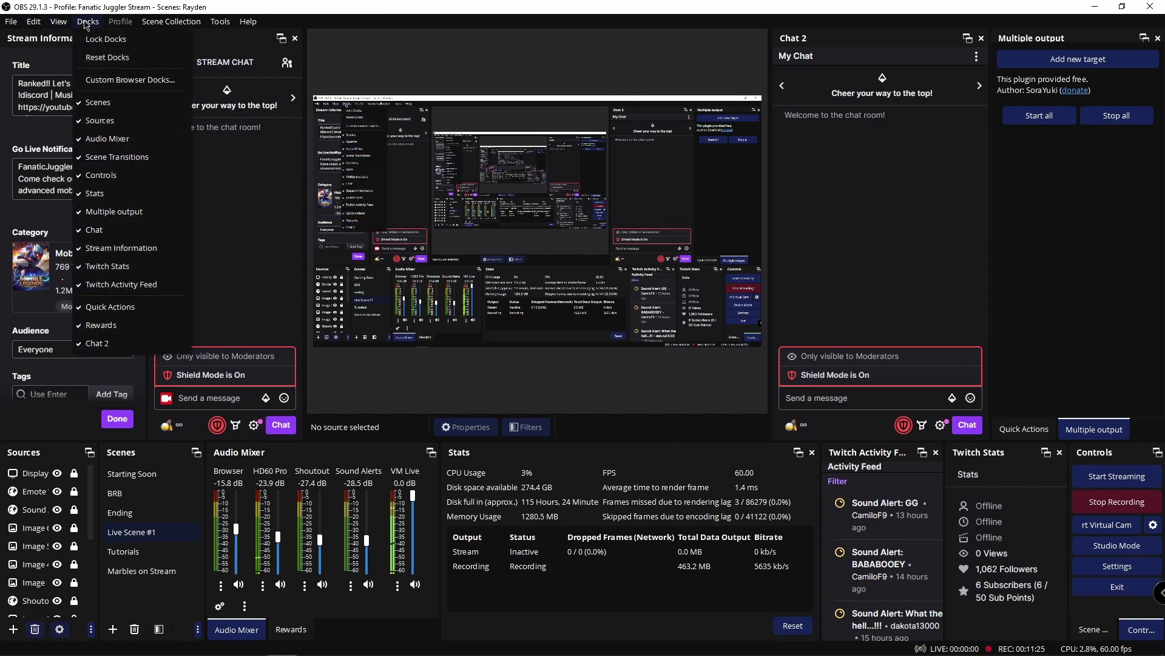
click(106, 81)
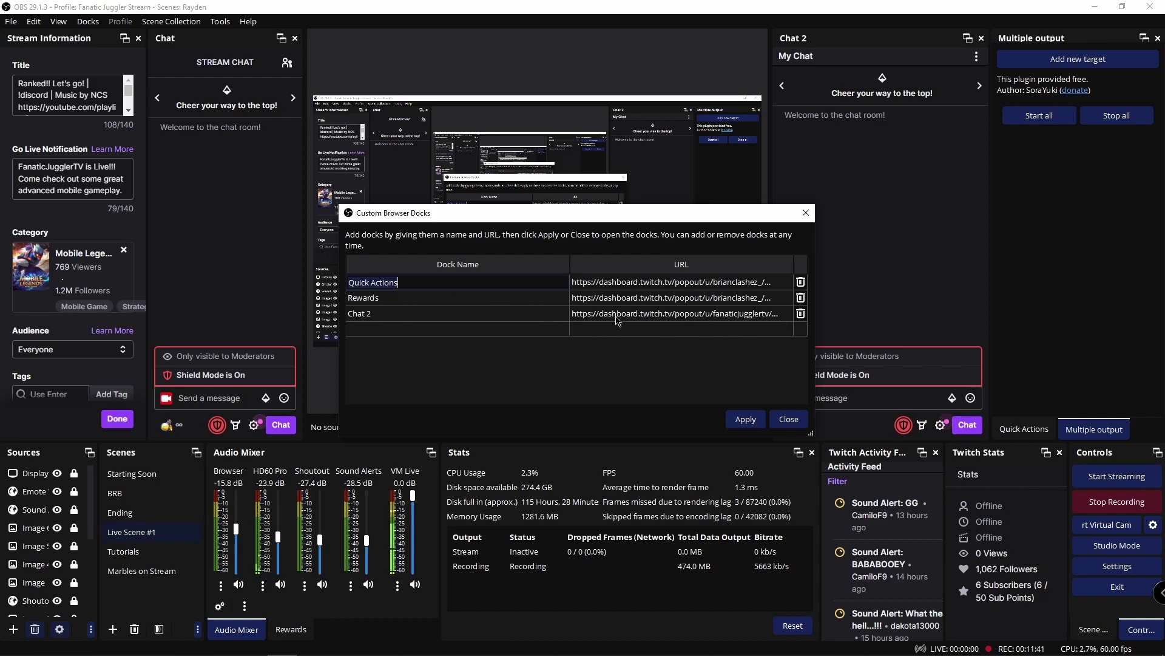
click(790, 420)
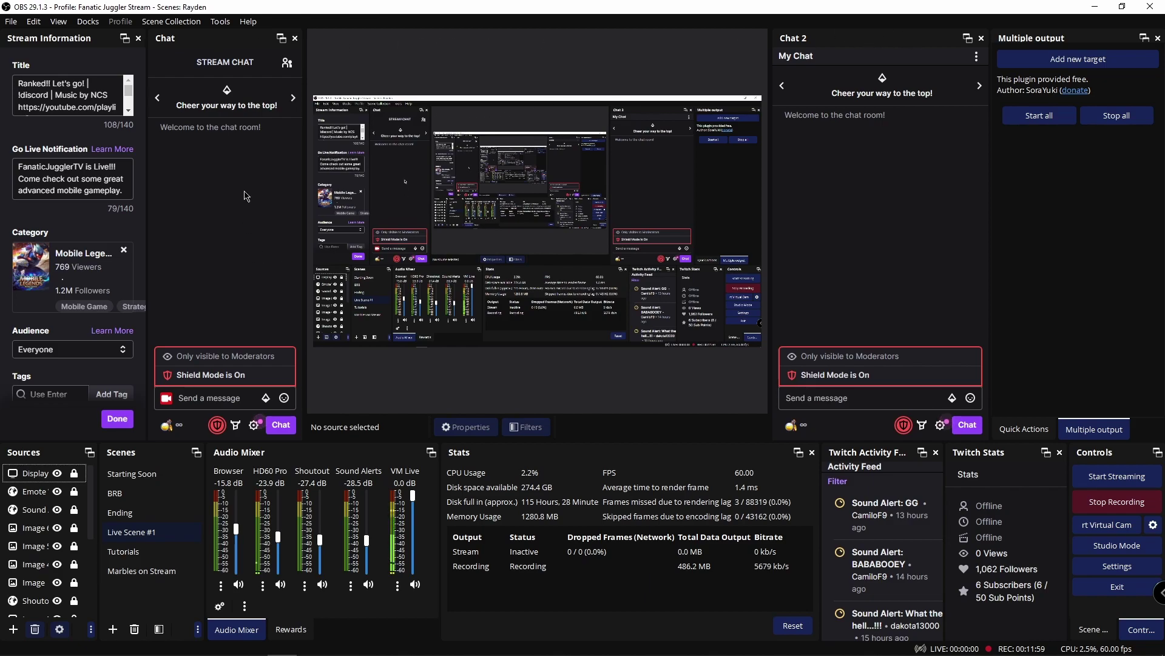
Show the Users in Chat list in the Chat 2 dock, and view Quick Actions before returning to Multiple output.
click(183, 398)
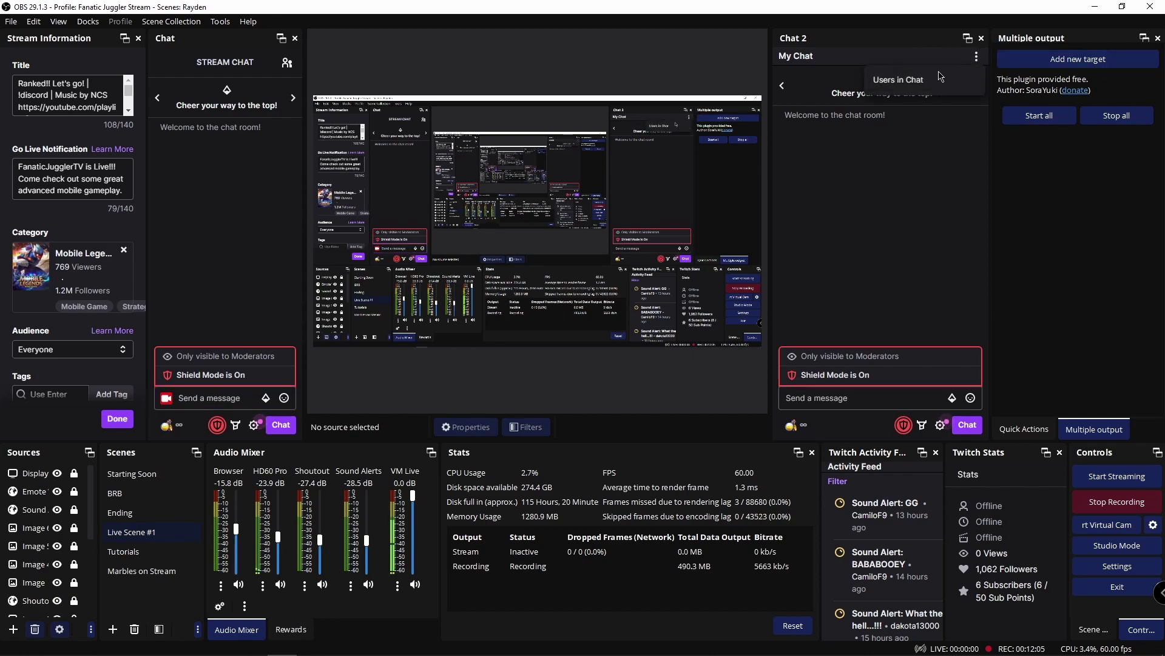
click(905, 90)
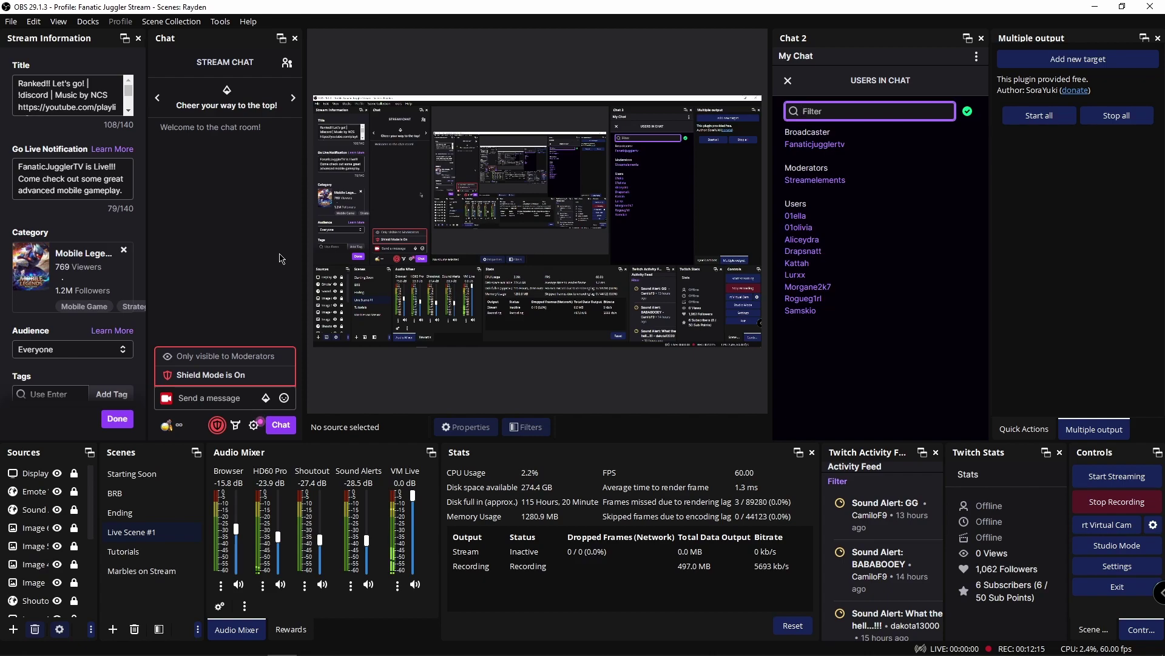
click(1026, 431)
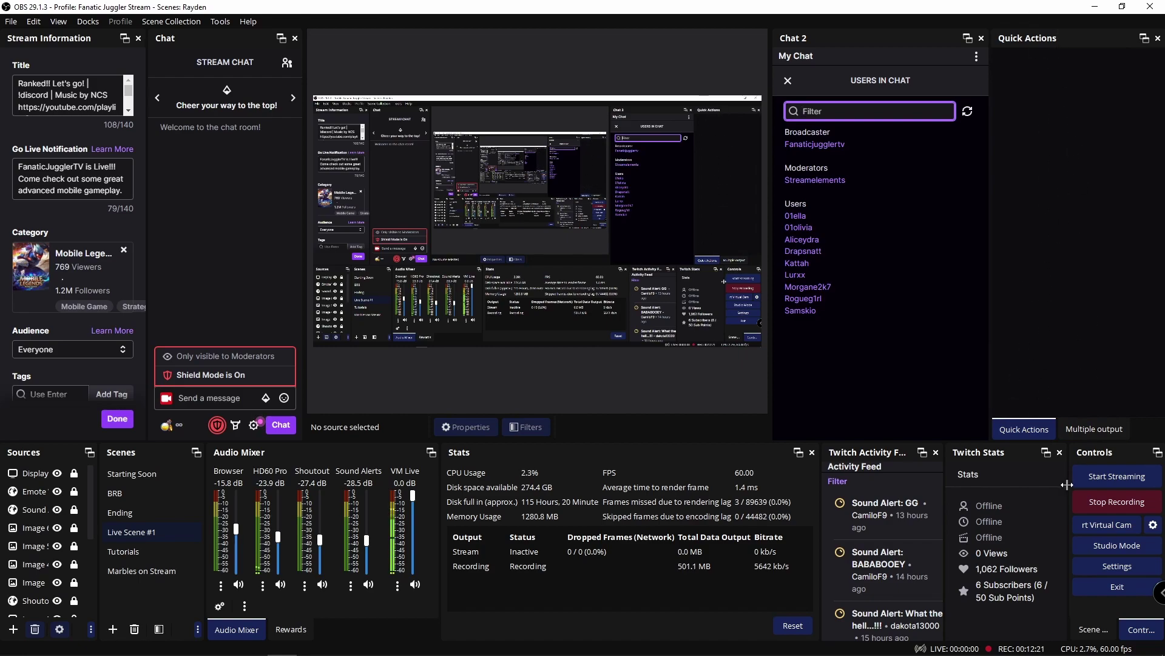
click(1090, 431)
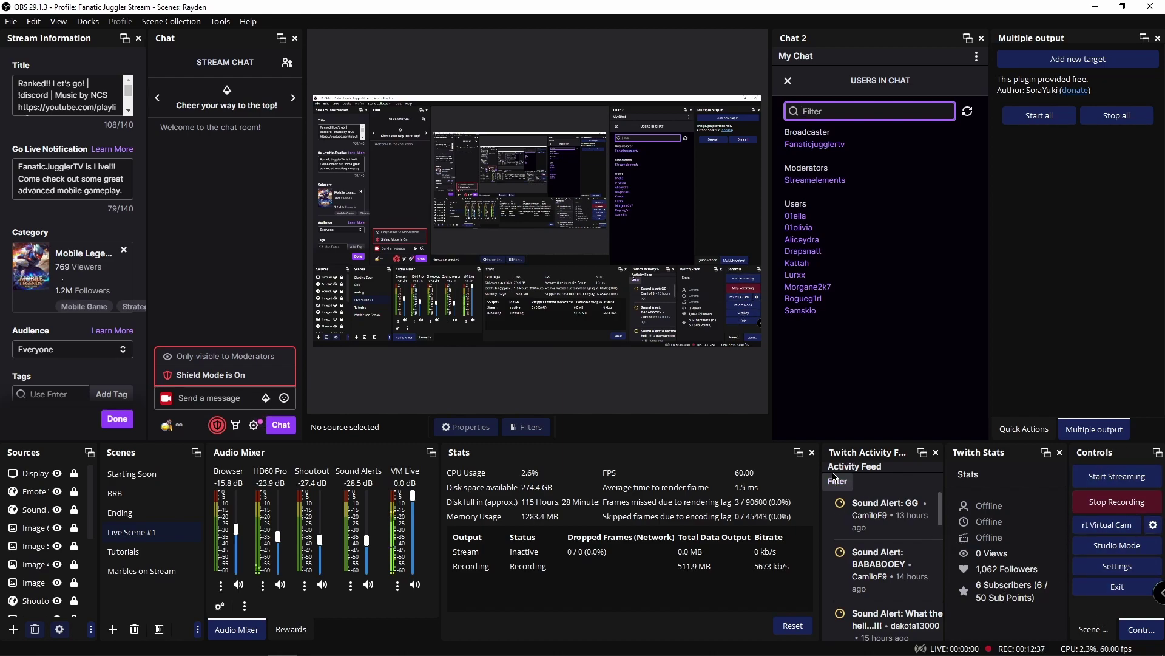
Look through the Twitch Activity Feed entries, and refresh both the activity feed and the Twitch Stats dock.
scroll(856, 523, down, 10)
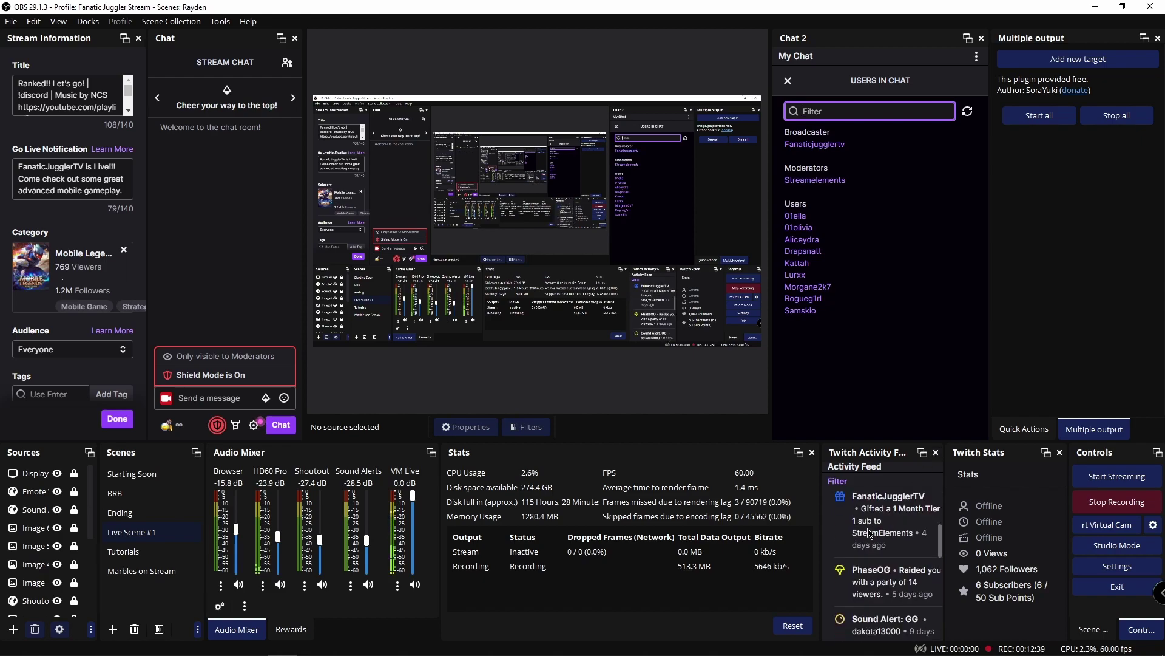
scroll(867, 530, down, 5)
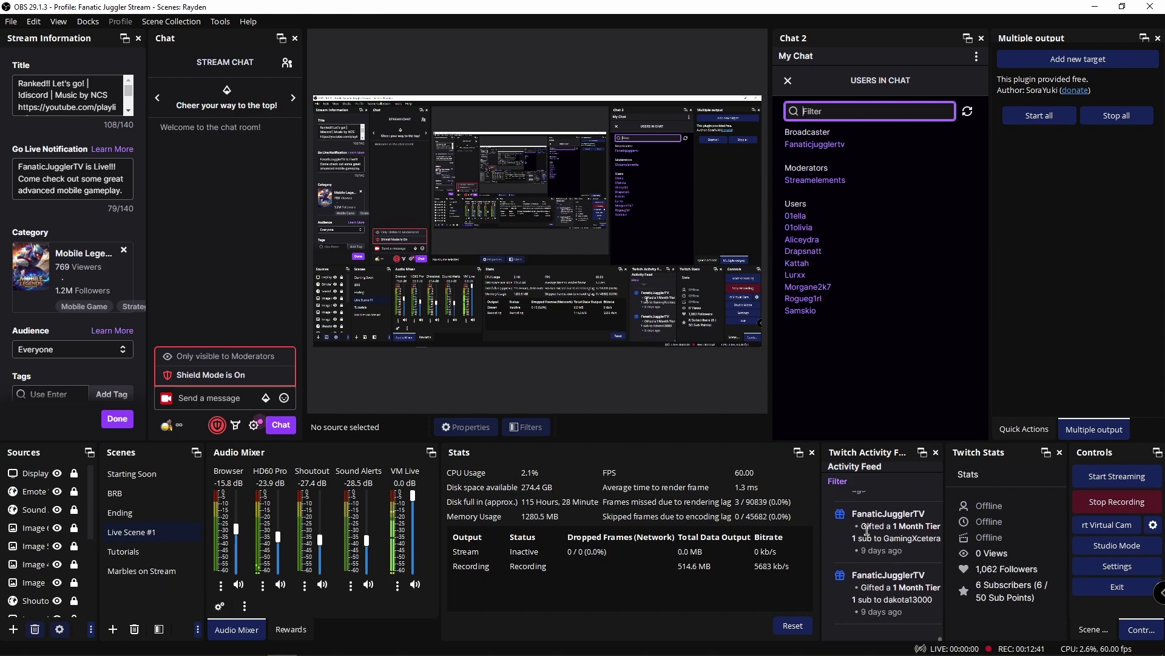
scroll(877, 545, up, 10)
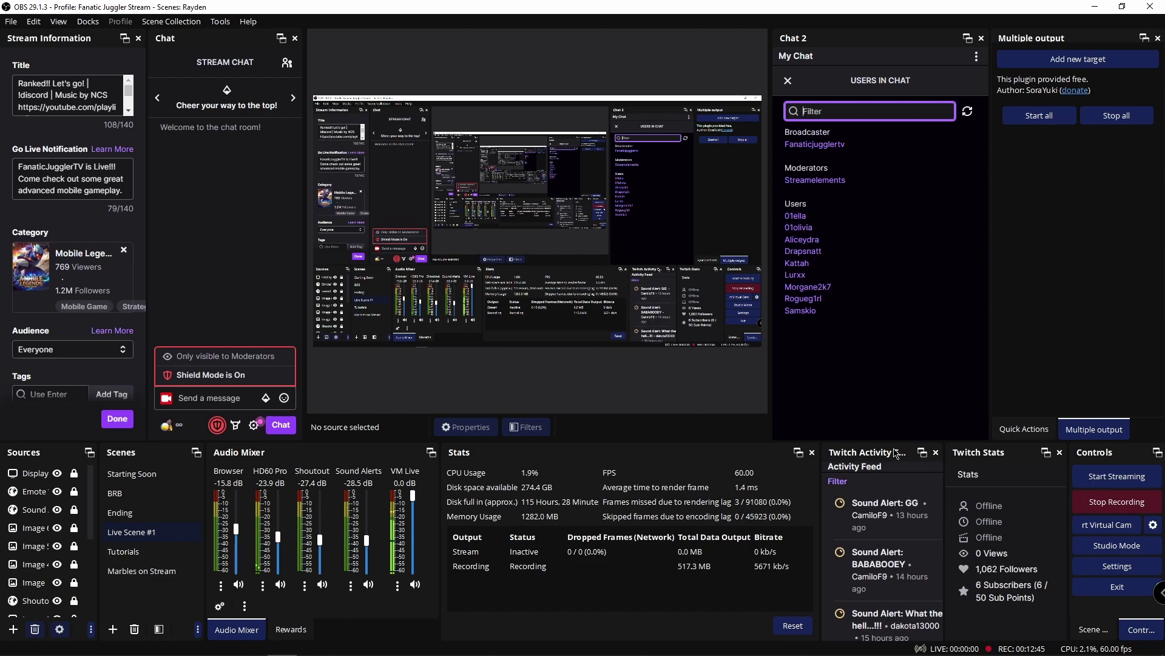
right_click(890, 467)
click(916, 513)
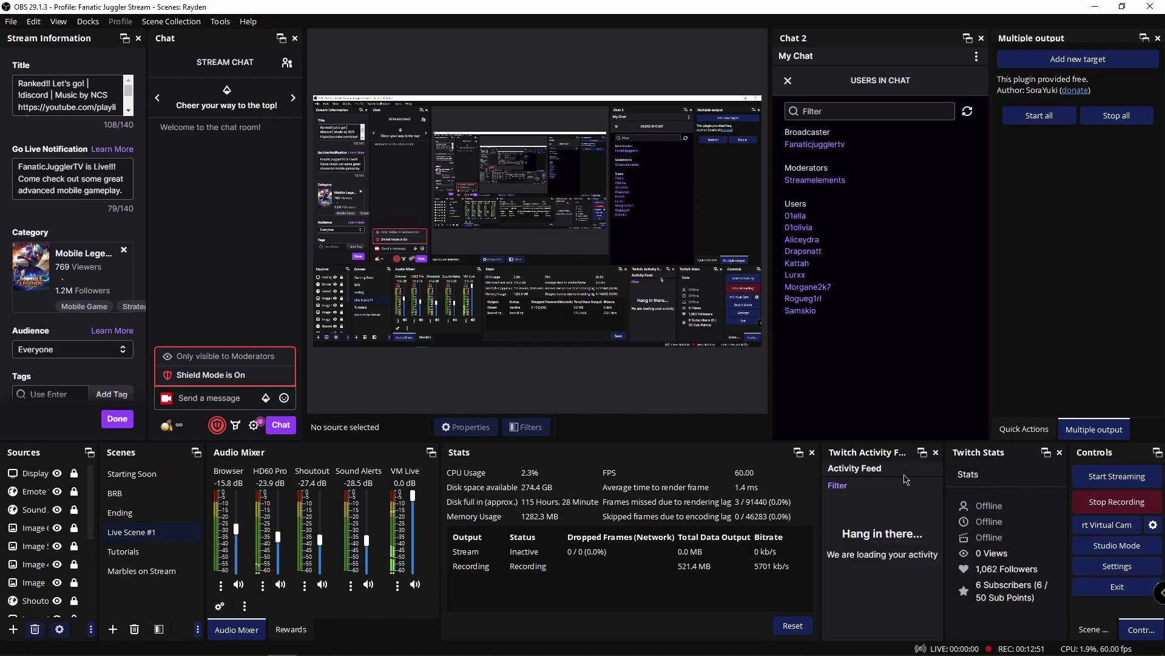
scroll(889, 516, down, 5)
scroll(890, 515, up, 10)
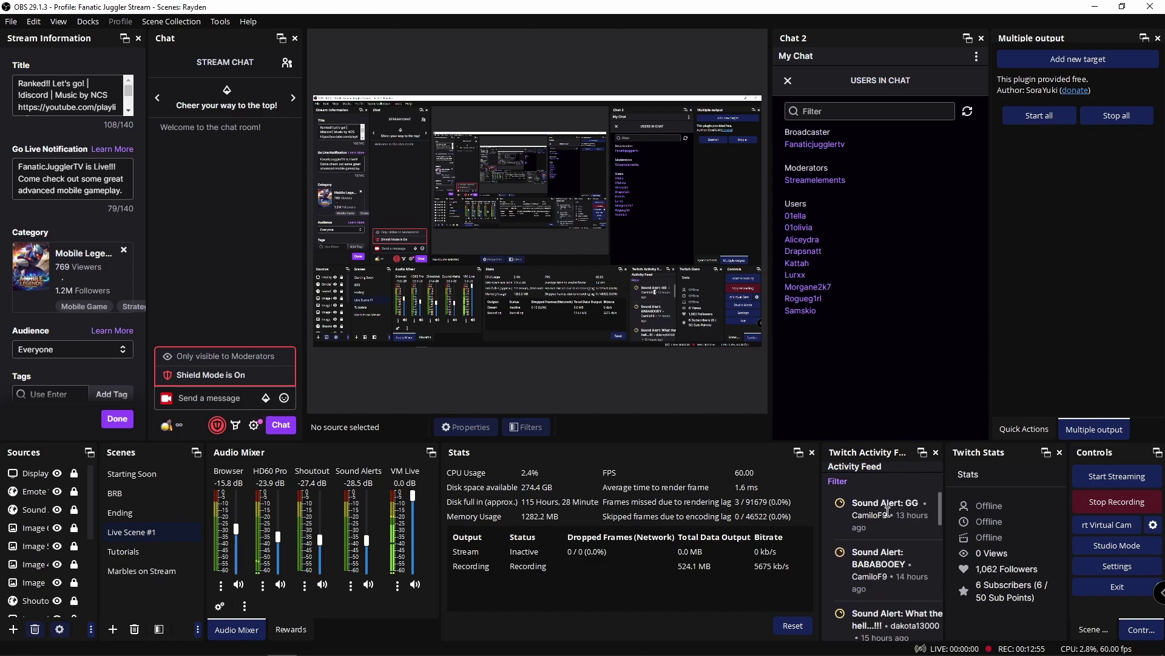
right_click(1023, 472)
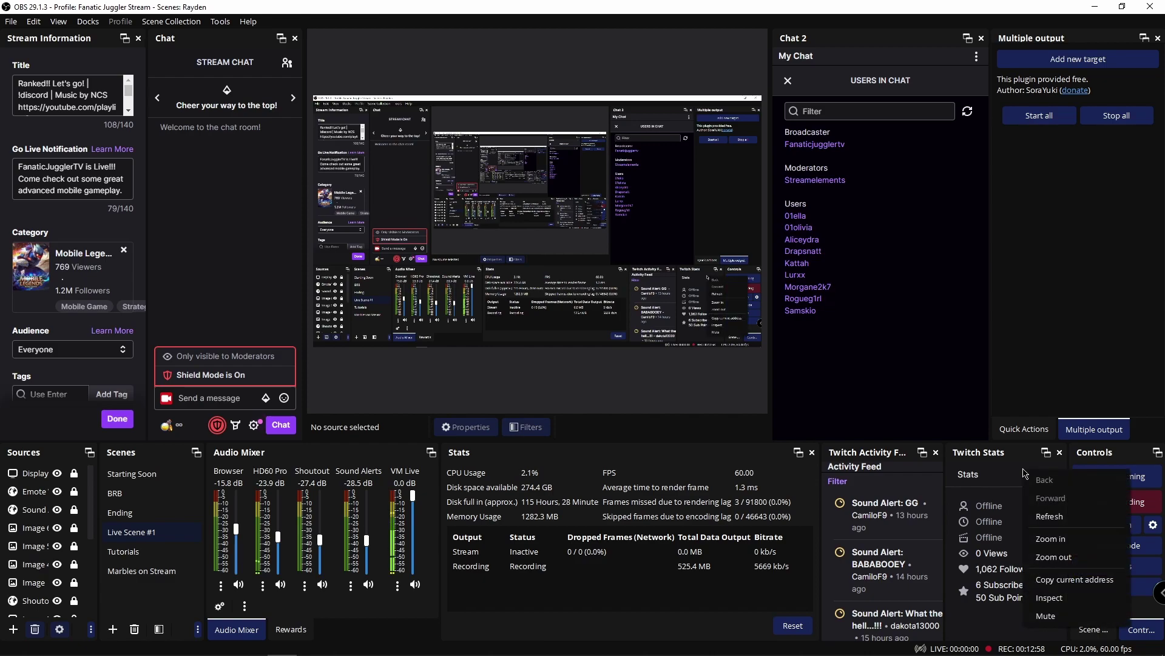
click(1048, 515)
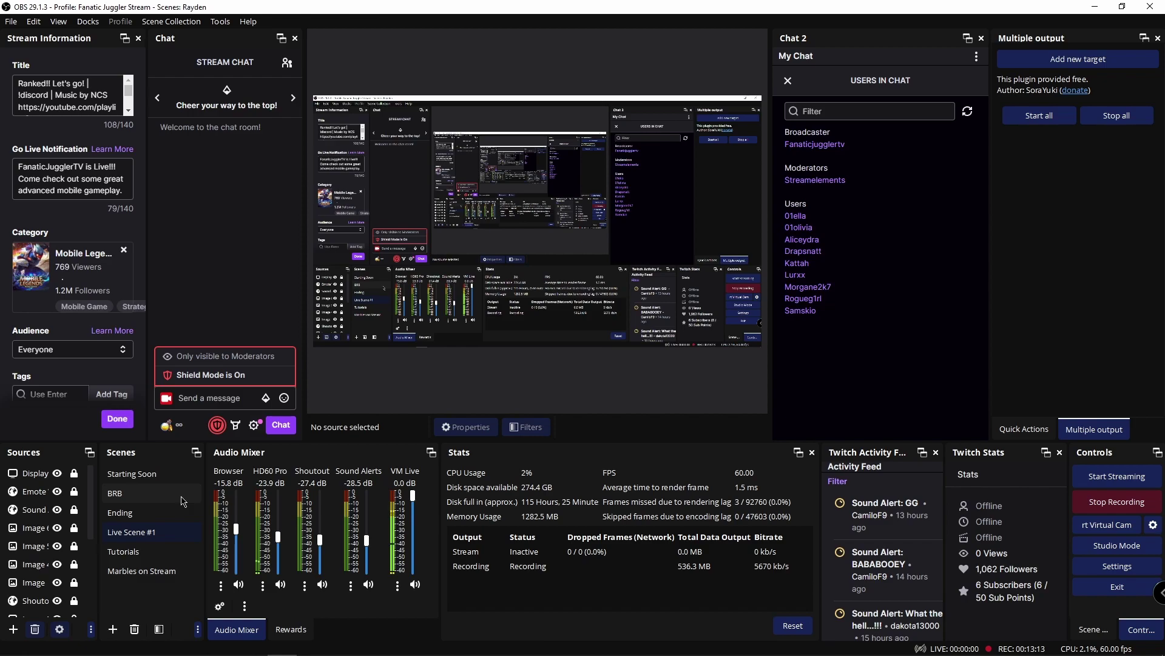
Switch to VoiceMeeter Potato and move its window slightly higher so the whole mixer is in view.
mouse_move(311, 654)
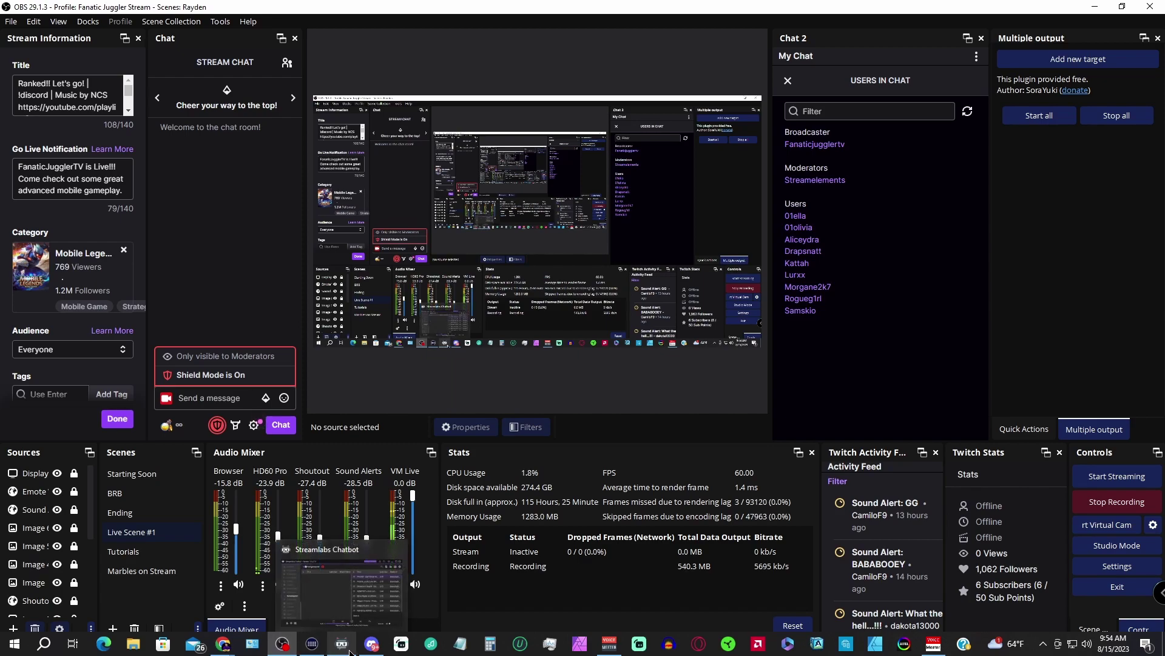
mouse_move(608, 647)
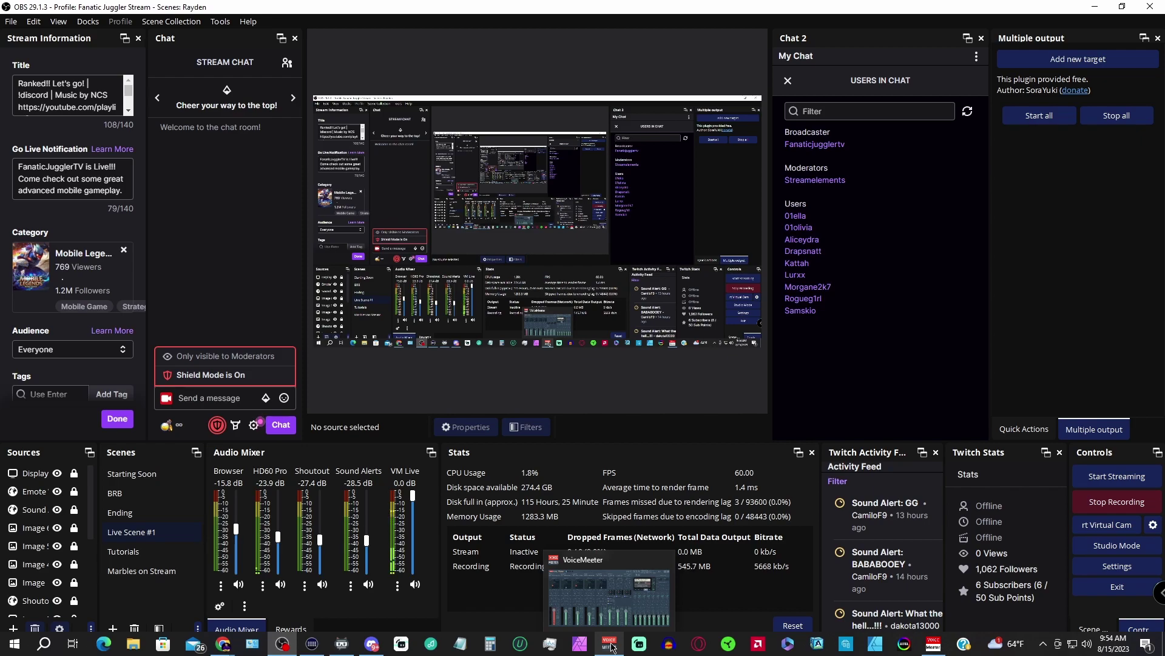
click(612, 646)
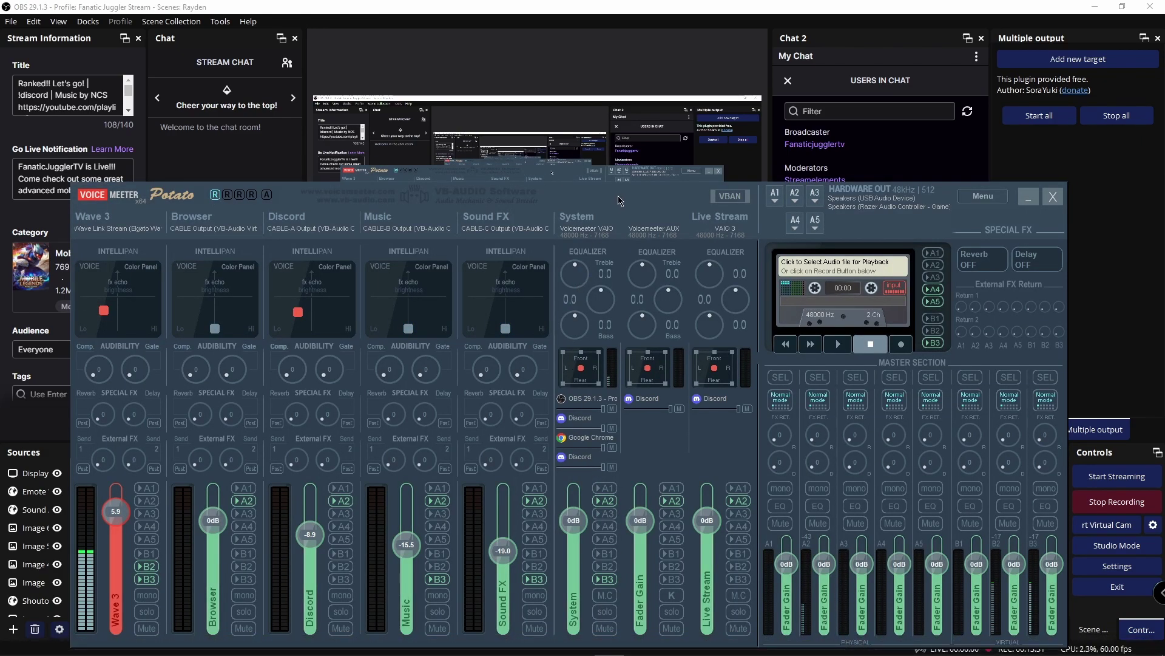
drag(621, 202, 609, 173)
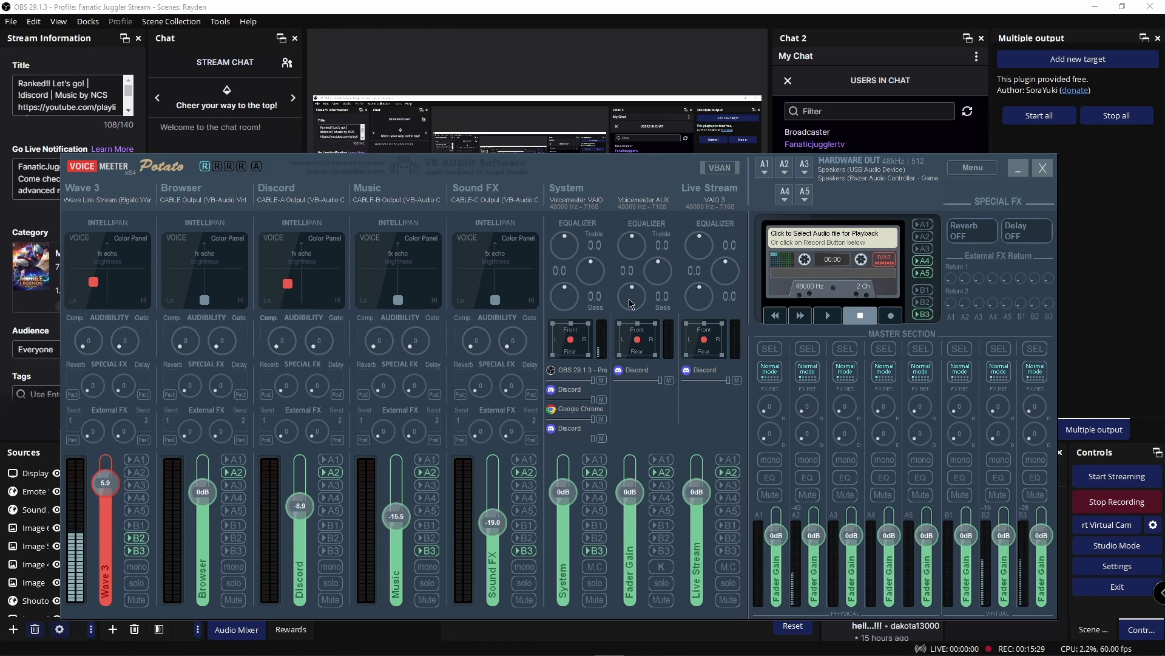
Demonstrate the output routing by toggling A2 on the Voicemeeter AUX strip and B3 on the Music, Discord and Browser strips.
click(661, 473)
click(432, 551)
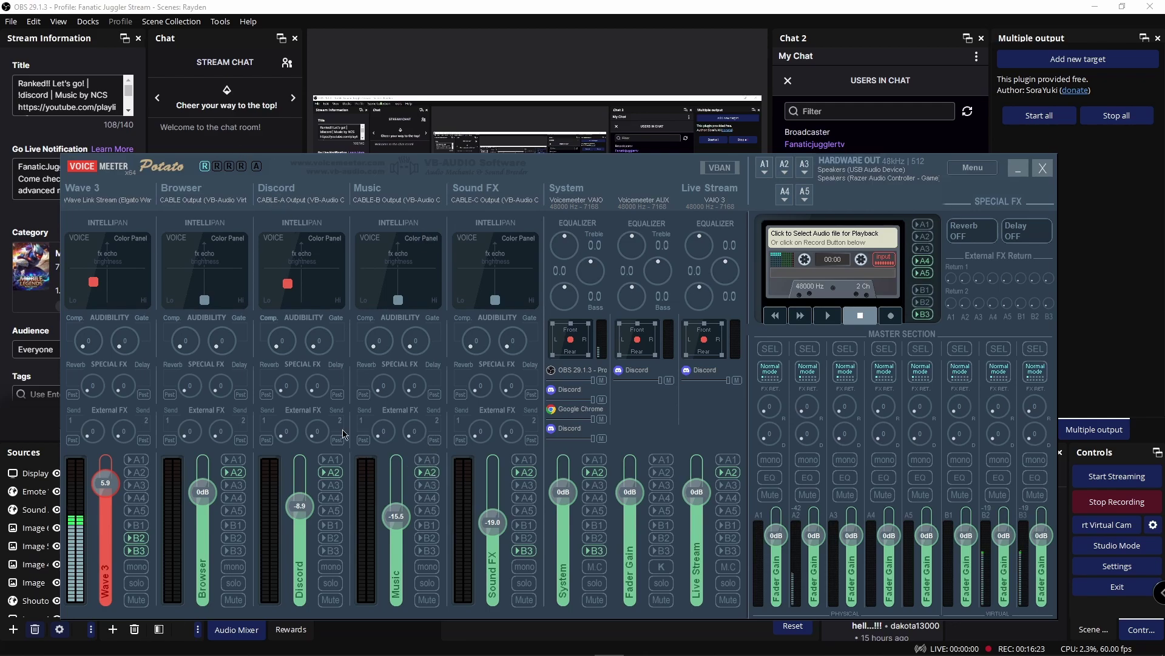
click(337, 553)
click(336, 553)
click(336, 553)
click(237, 553)
click(236, 554)
click(233, 551)
Check which sound options Windows offers from the speaker, close them unchanged, and minimize VoiceMeeter.
mouse_move(1087, 651)
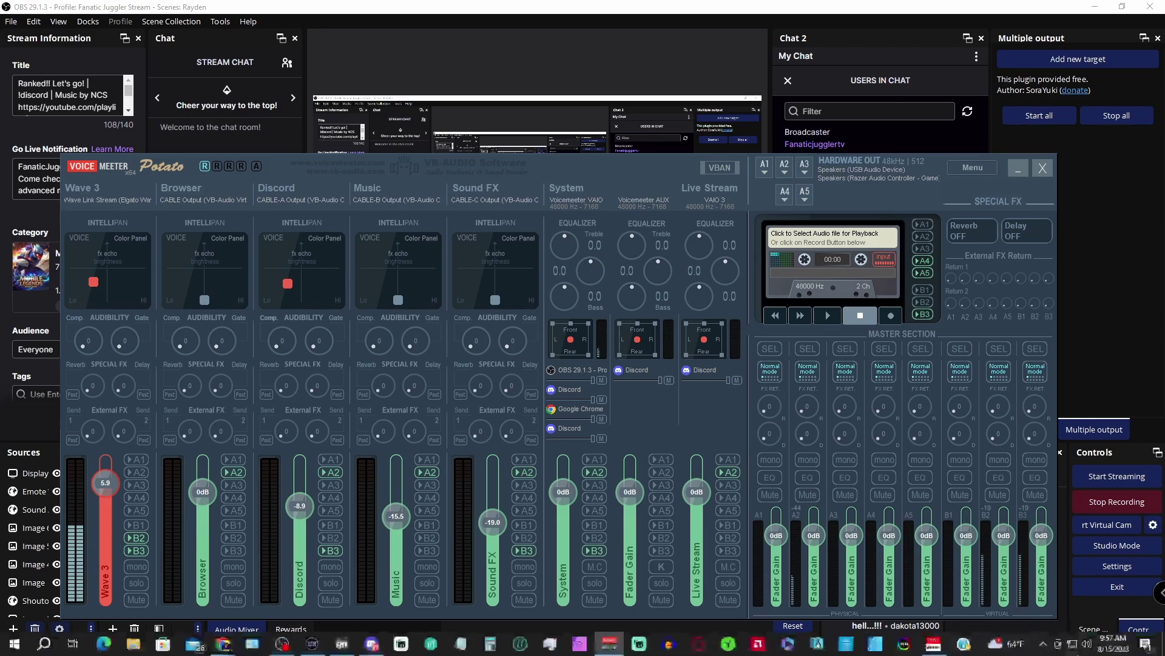
right_click(1088, 648)
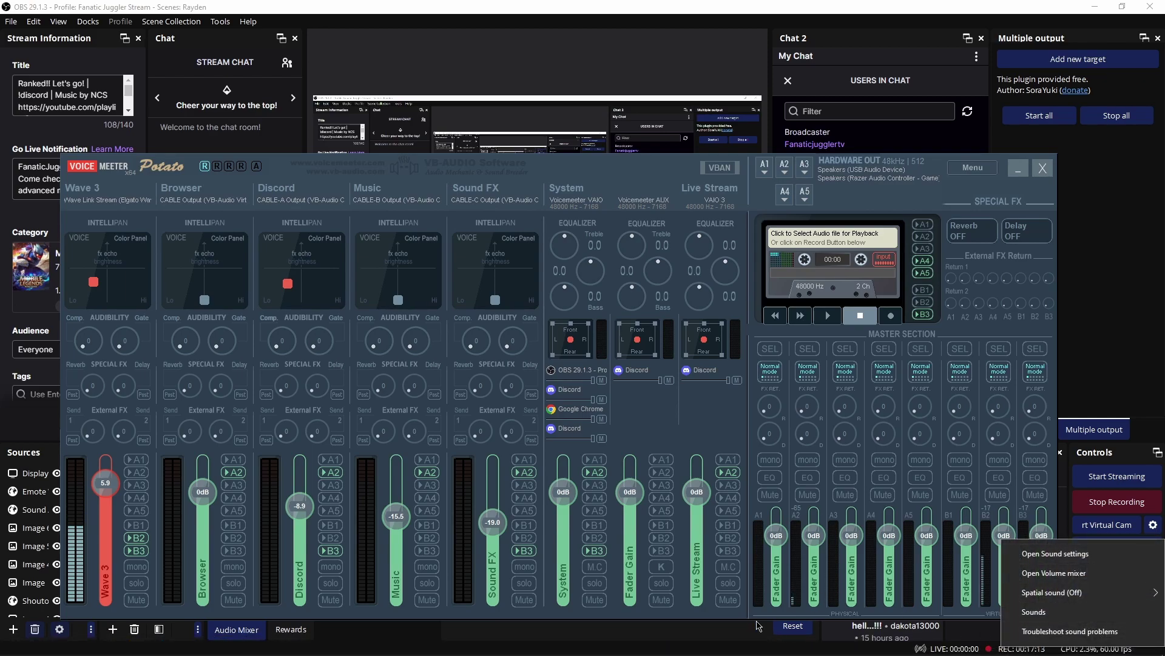
click(628, 617)
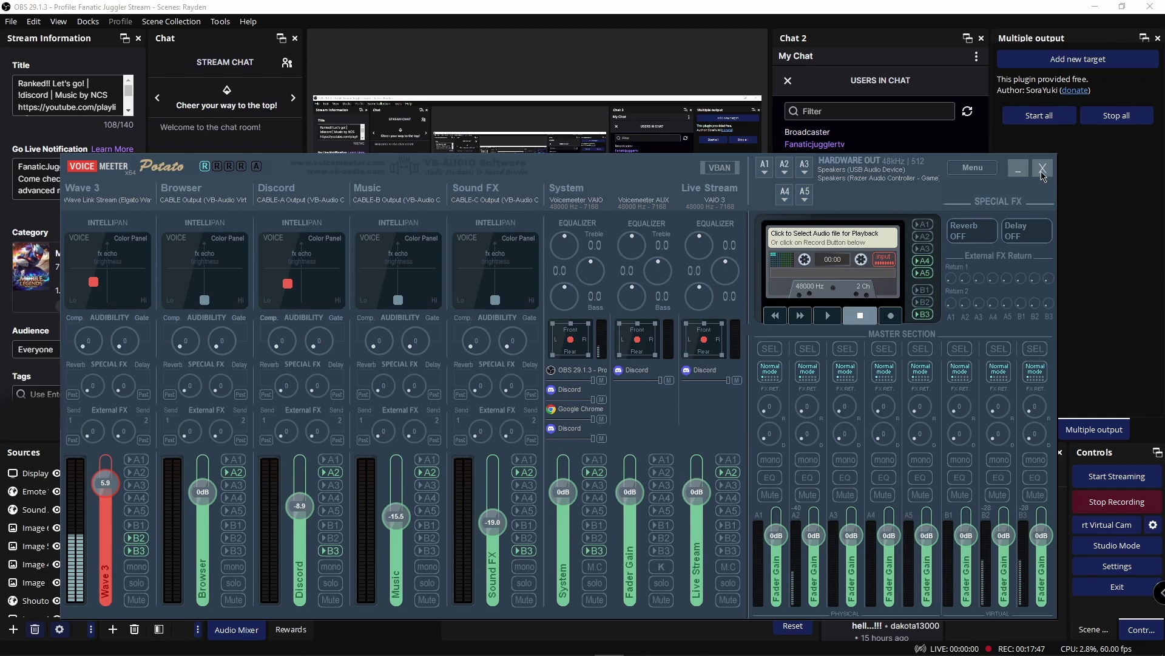
click(1018, 170)
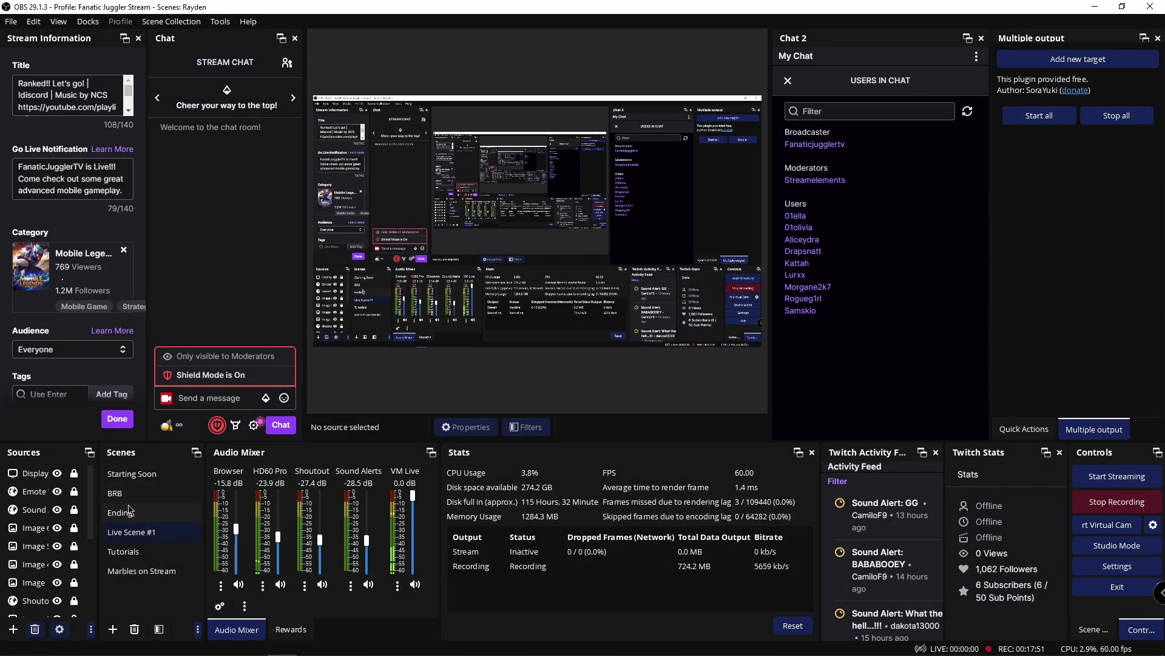
Widen the Sources dock so the source names are readable and show the end of the source list.
mouse_move(90, 485)
mouse_down()
mouse_move(92, 503)
mouse_move(93, 468)
mouse_up()
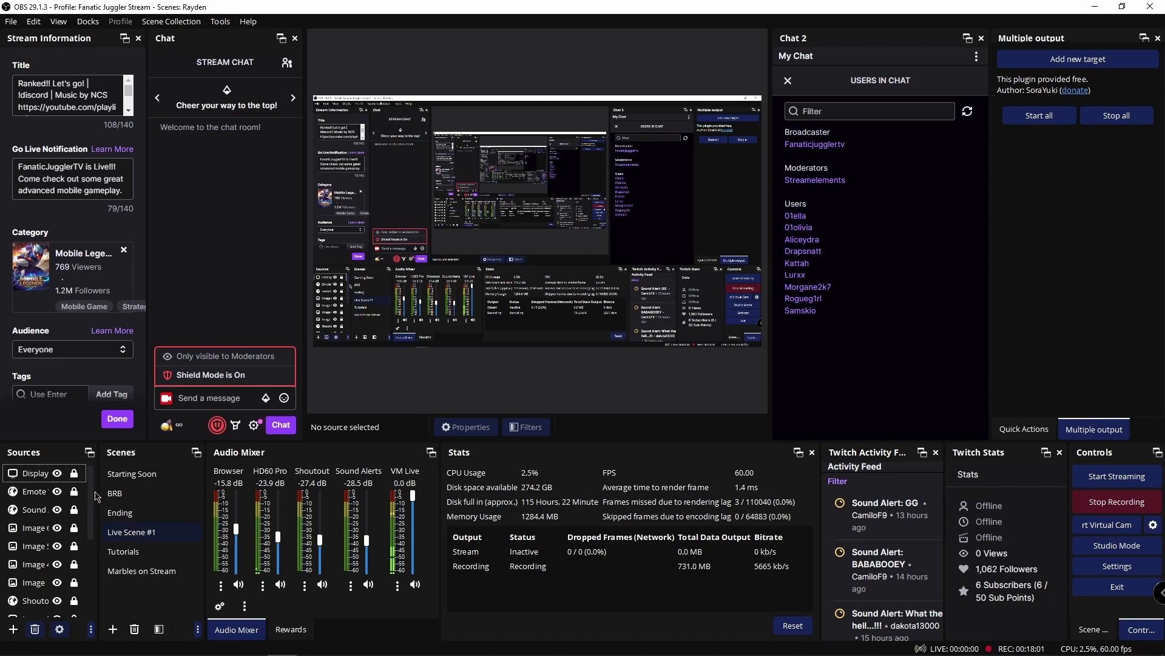
drag(94, 493, 94, 556)
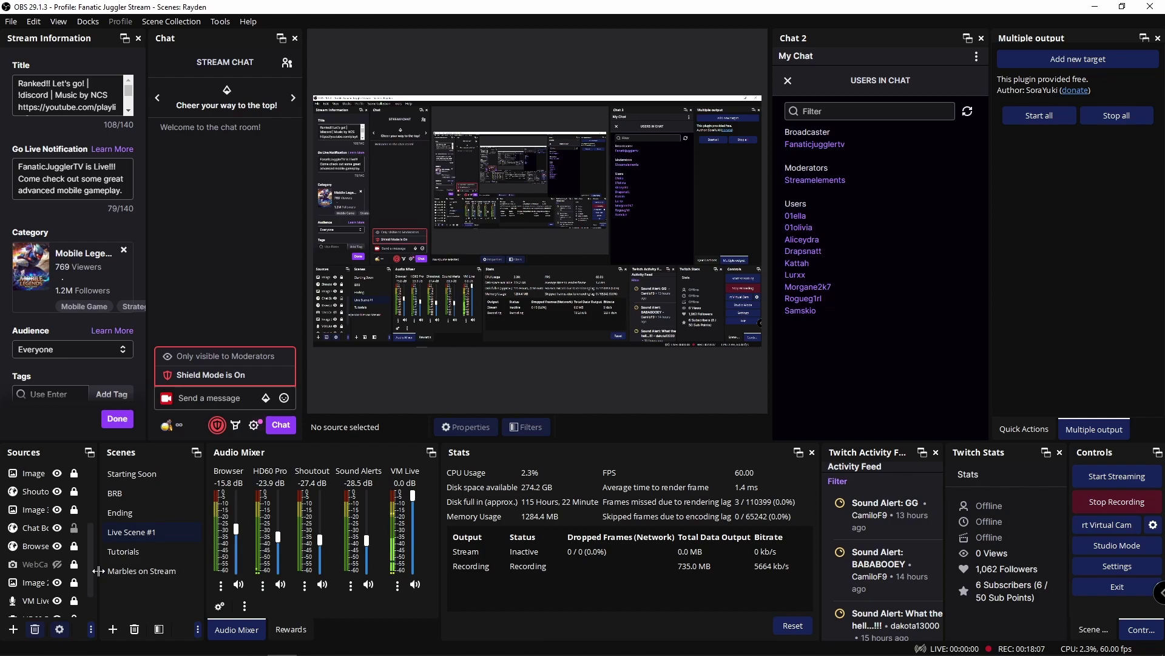
drag(98, 570, 123, 571)
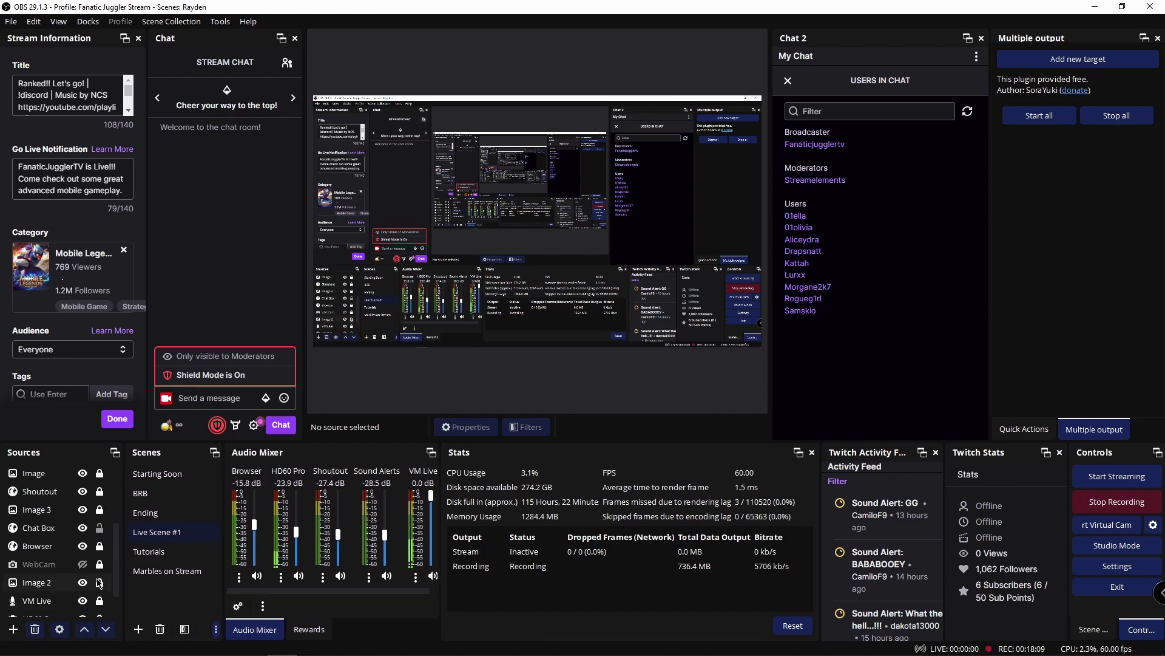
scroll(47, 580, down, 1)
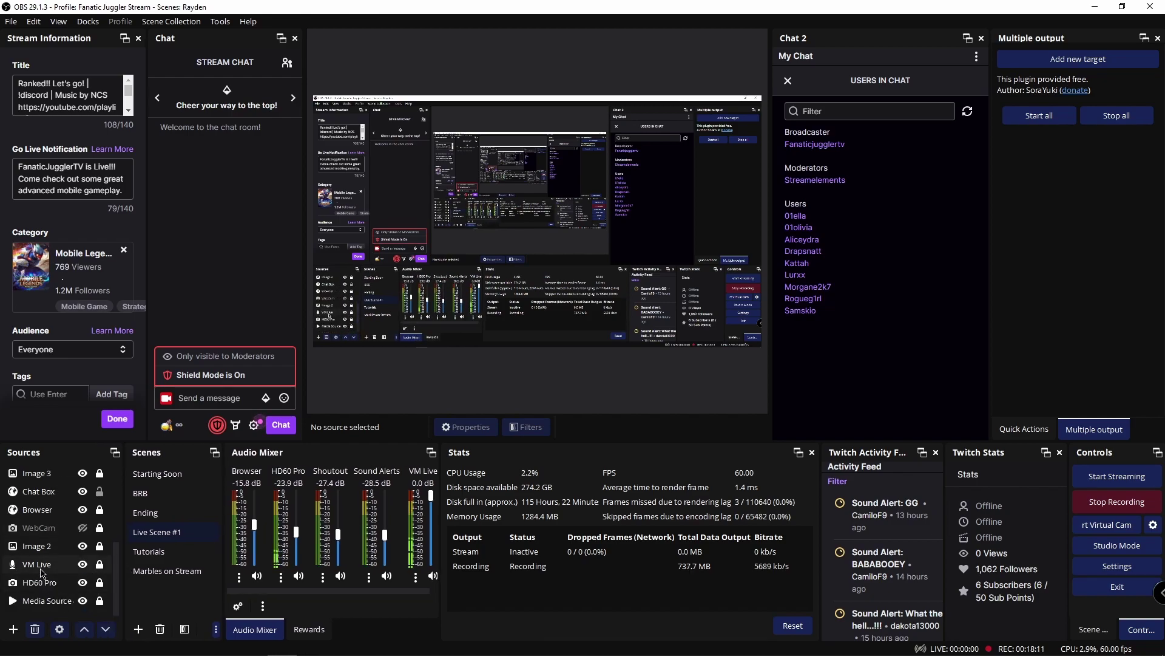
Select the VM Live source and look up Audio Input Capture among the source types that can be added.
click(41, 570)
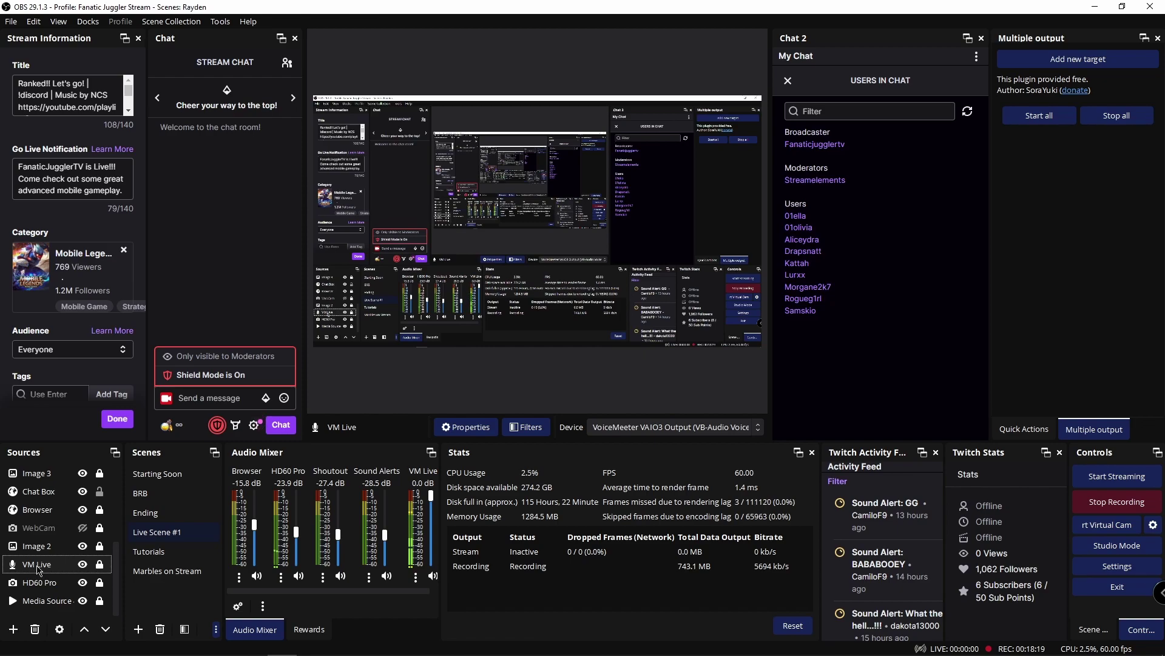
click(12, 629)
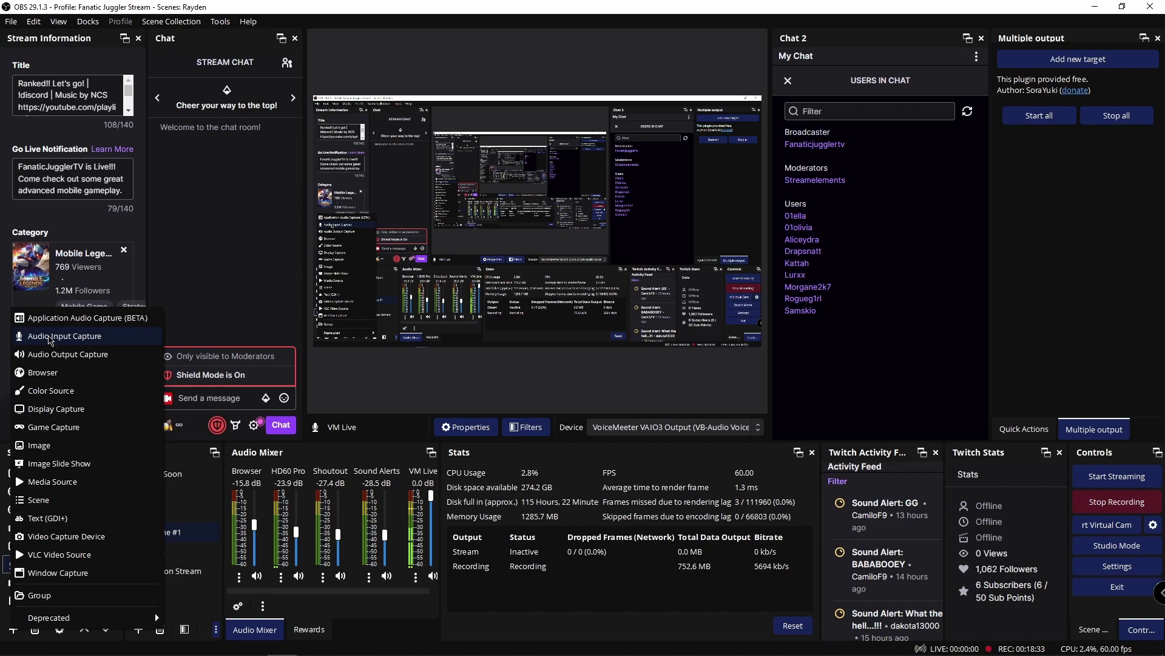
click(181, 613)
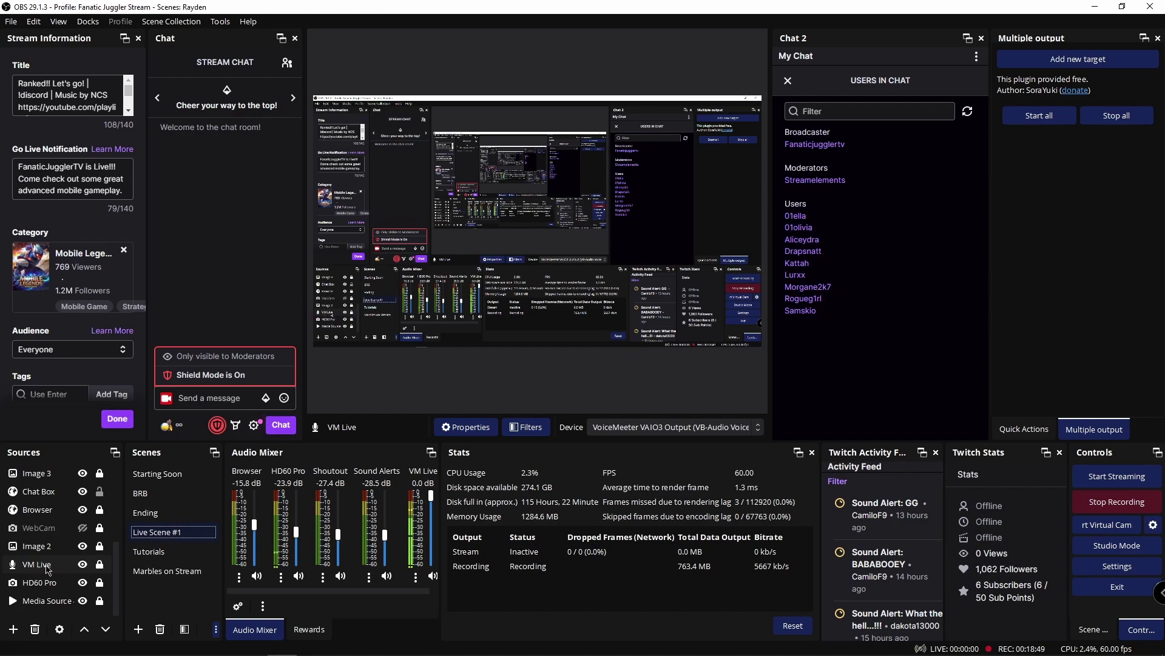
Set the VM Live source's device to VoiceMeeter VAIO3 Output (VB-Audio VoiceMeeter VAIO3) in its properties and confirm.
click(48, 569)
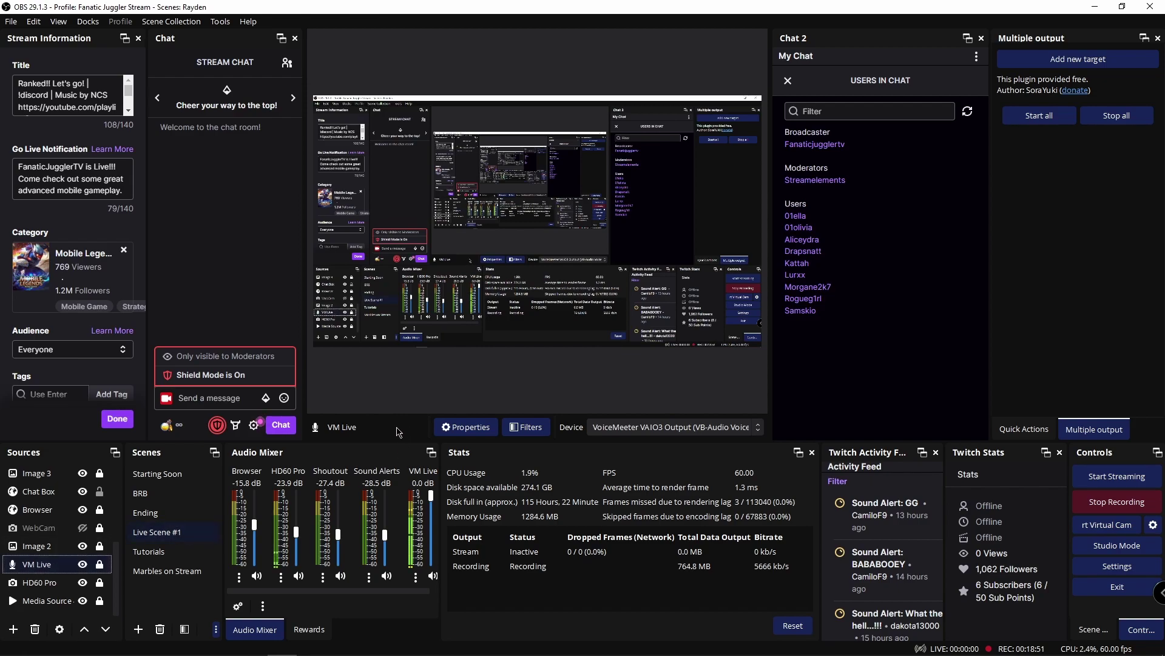
click(478, 428)
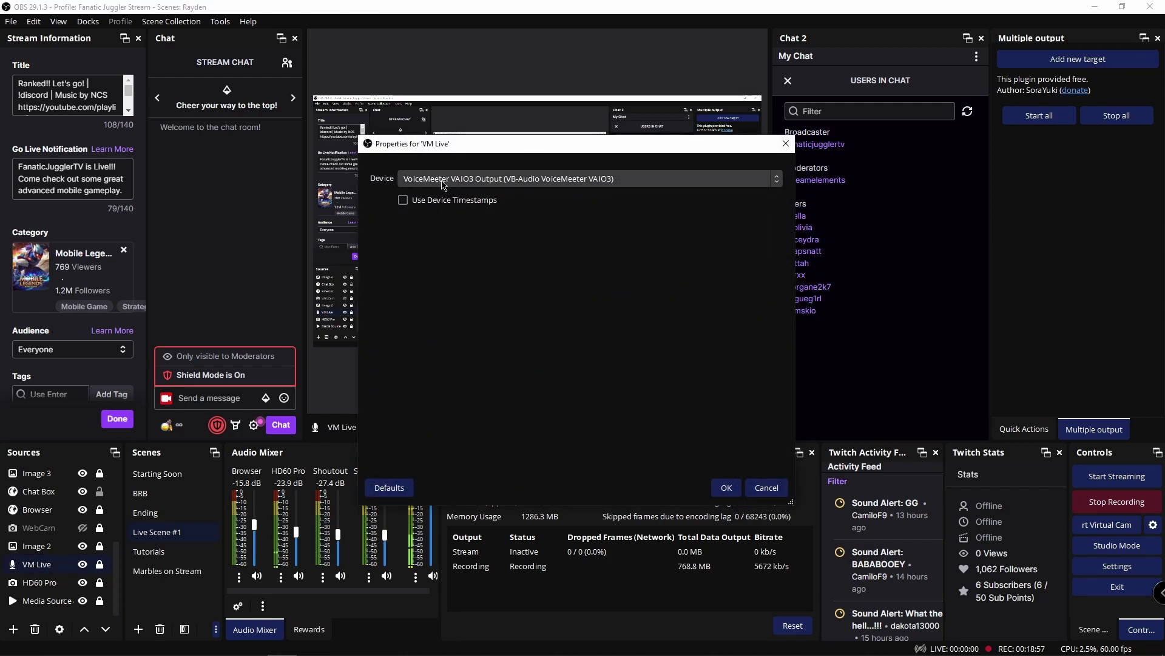
click(765, 184)
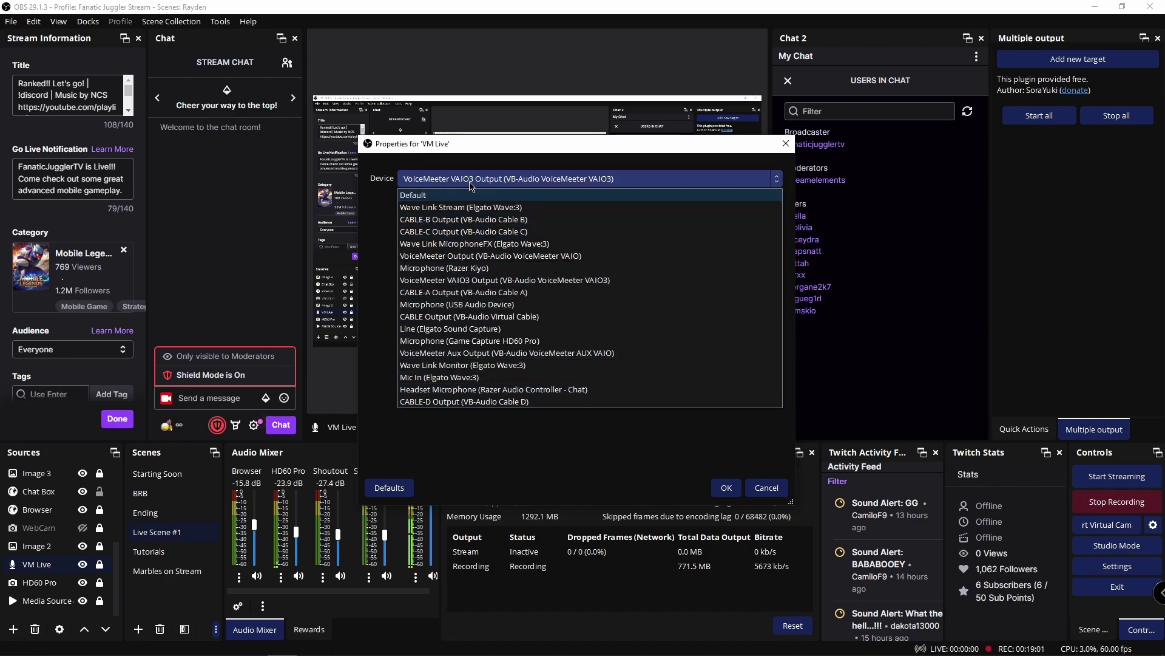
click(491, 286)
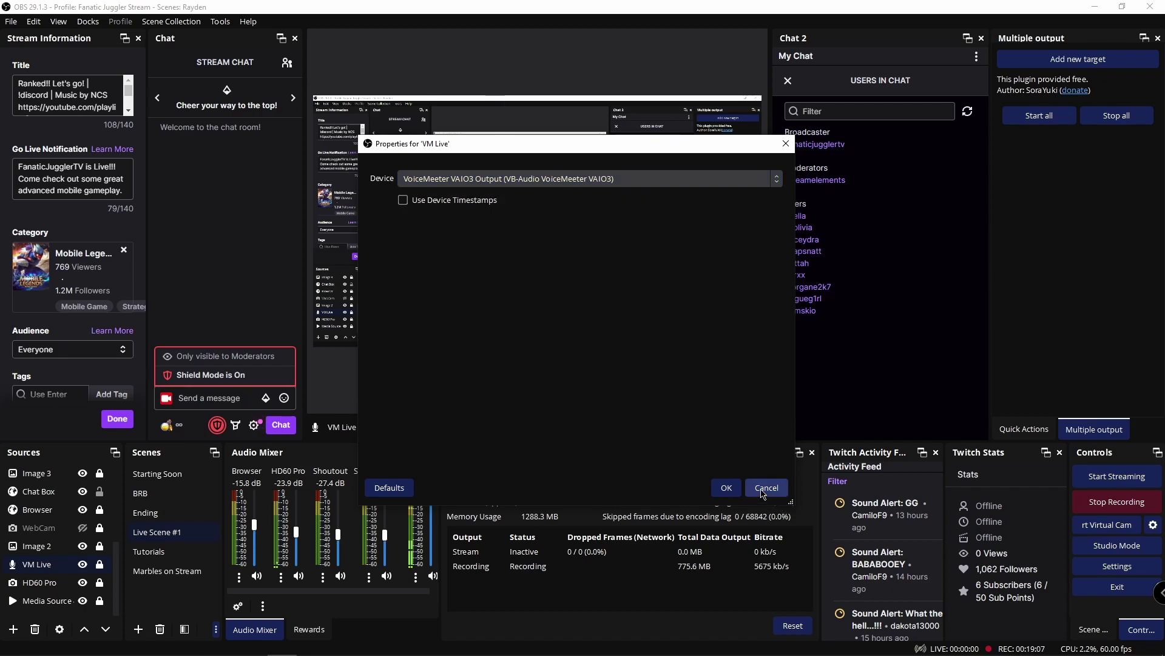
click(724, 488)
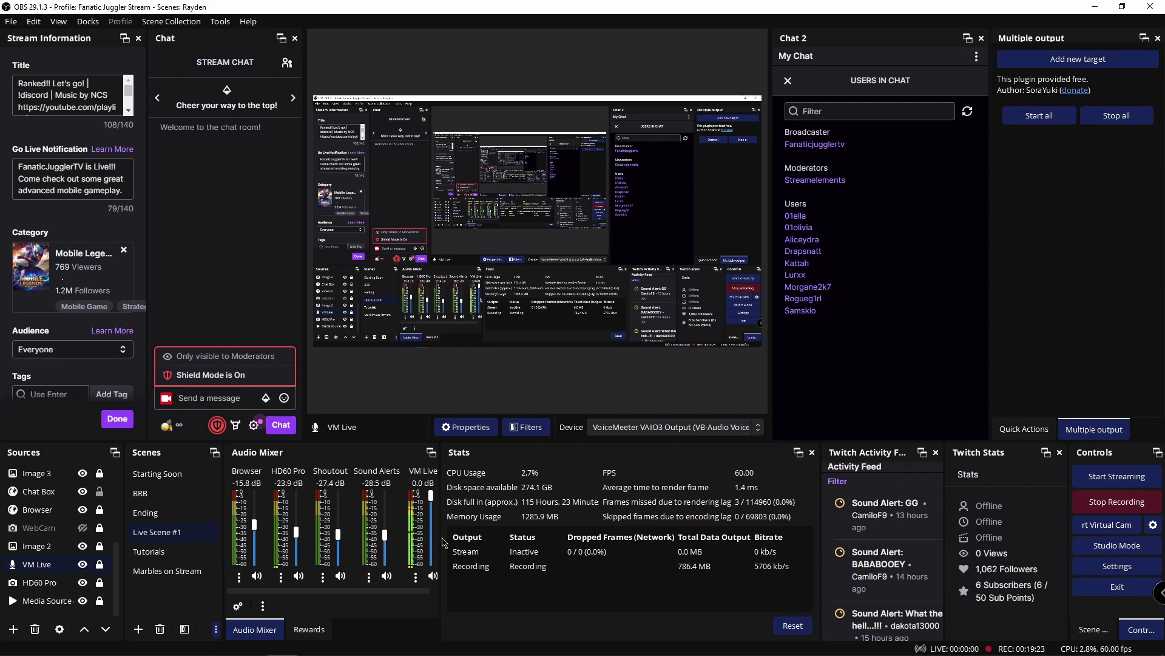
Switch to VoiceMeeter, look up the Run Streamer View on Voicemeeter start option, and minimize the mixer again.
mouse_move(516, 649)
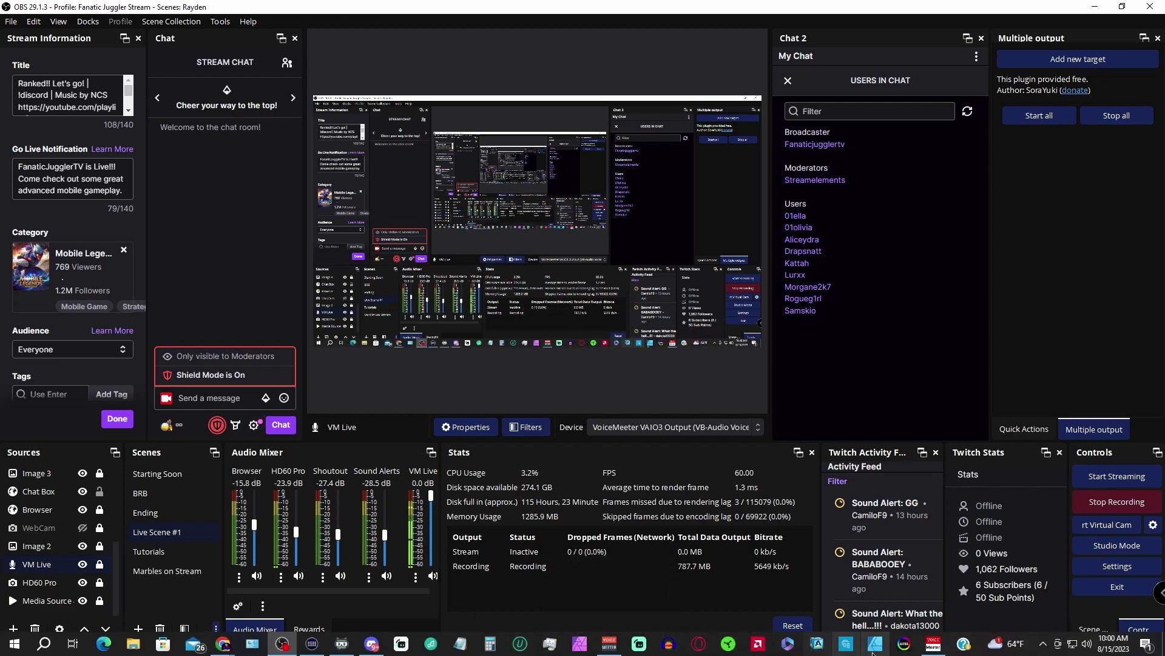
click(610, 645)
click(969, 169)
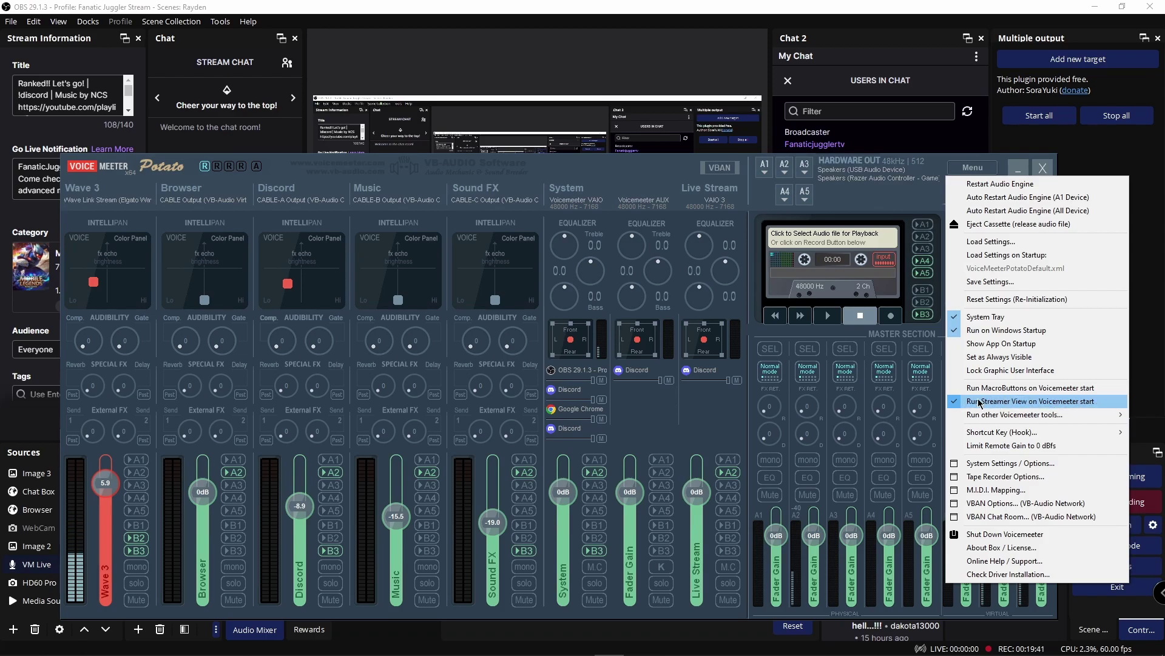
click(969, 169)
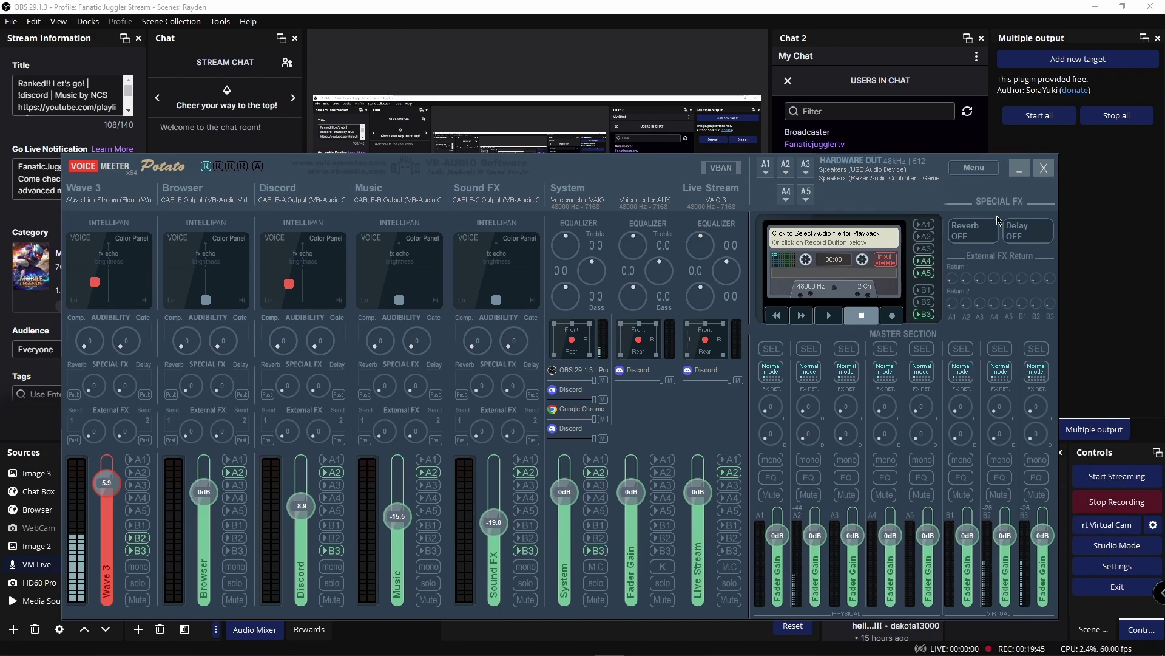
click(1019, 168)
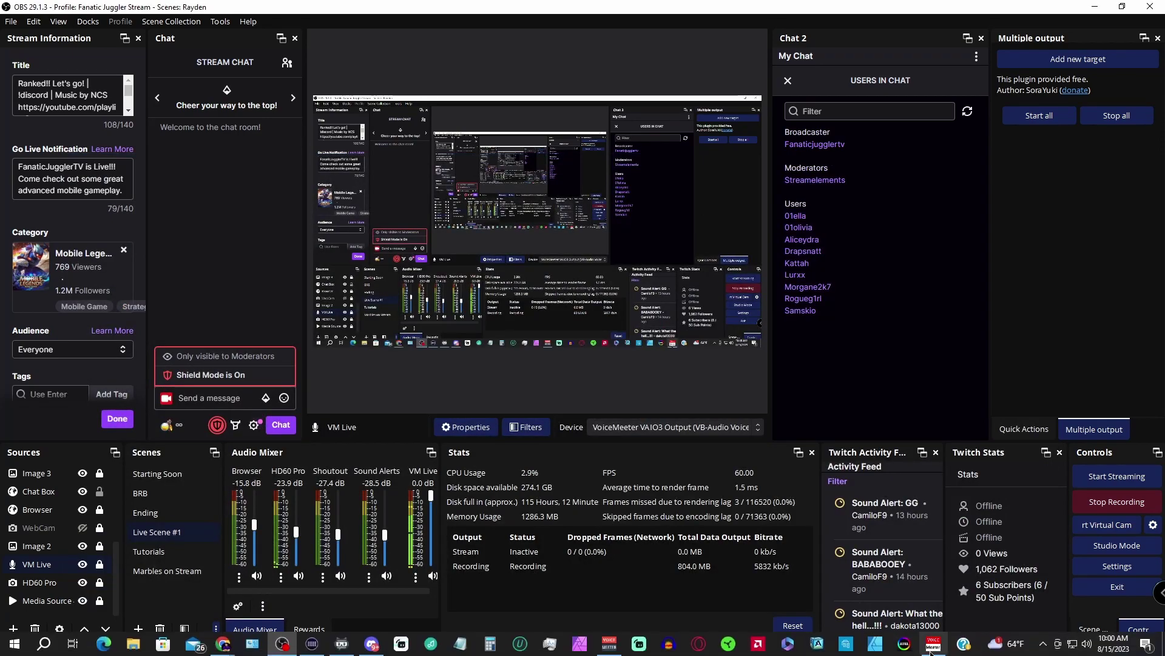
Try to bring up the VM Streamer View window from the running programs, and close it.
click(933, 650)
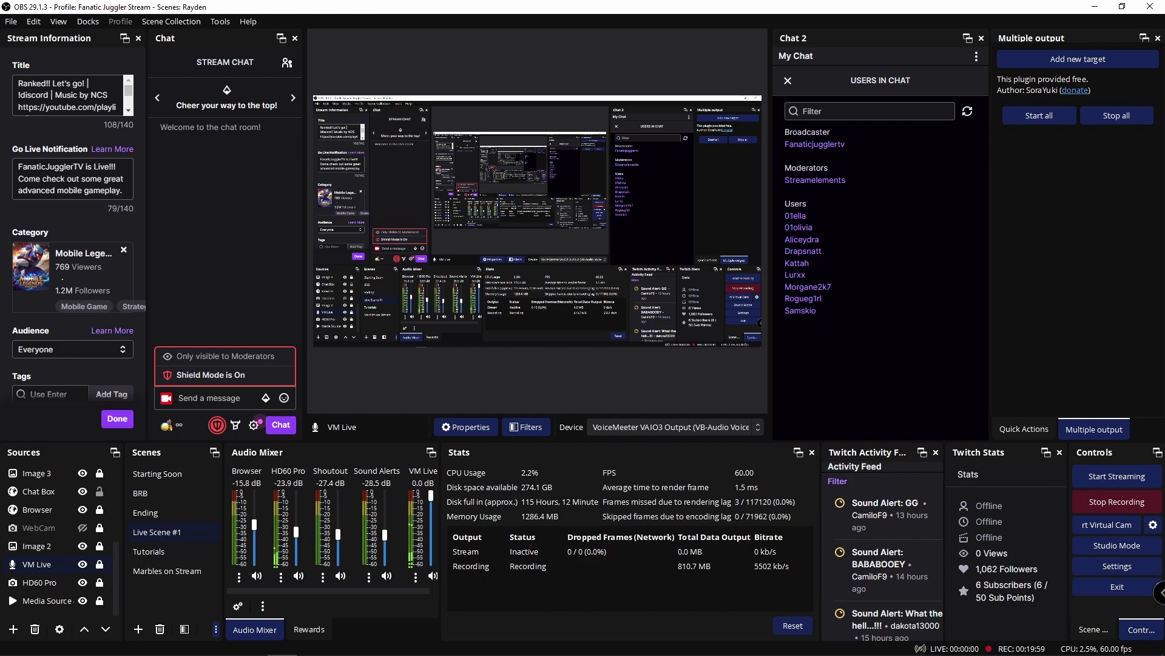
mouse_move(637, 654)
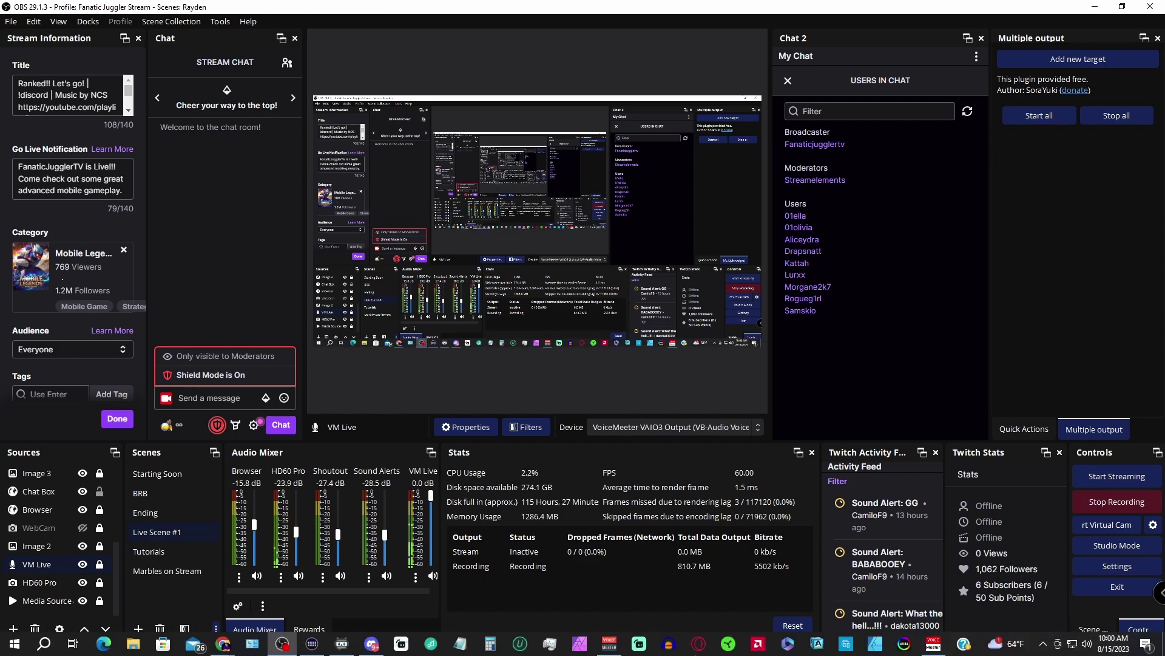
mouse_move(932, 646)
right_click(931, 645)
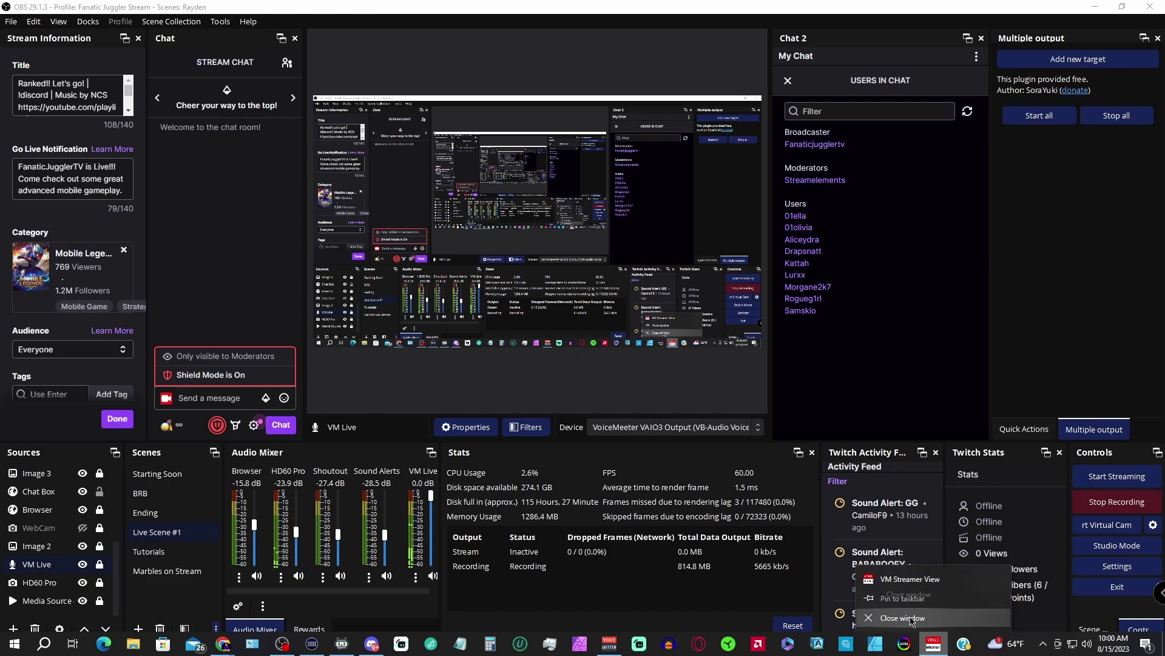
click(911, 617)
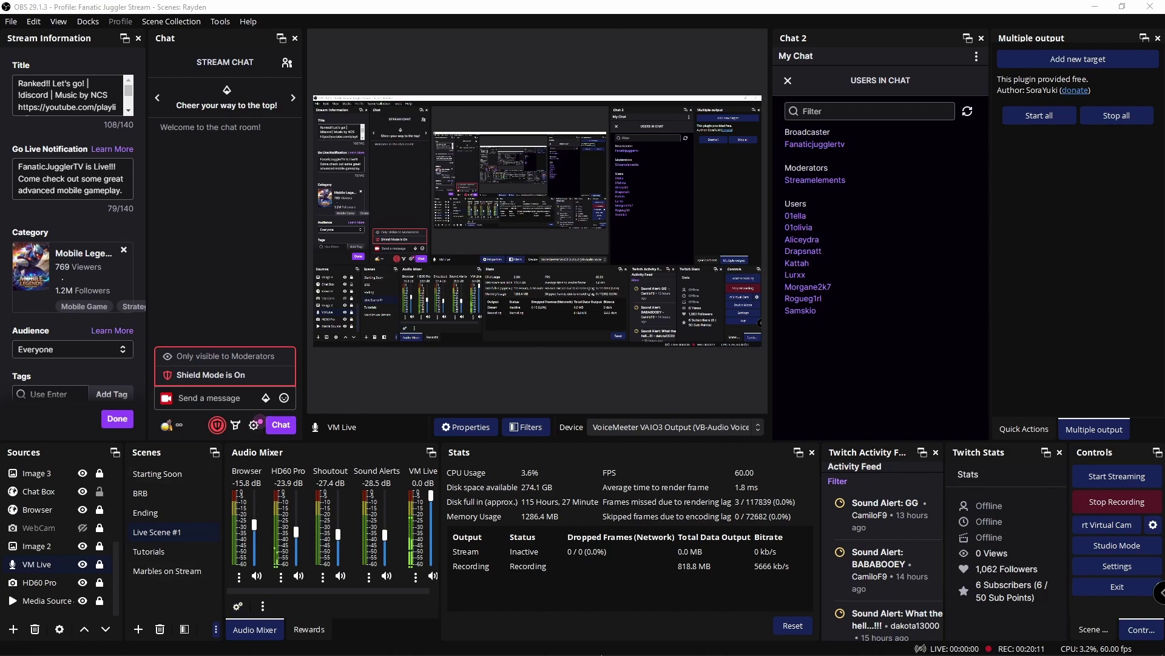
mouse_move(936, 643)
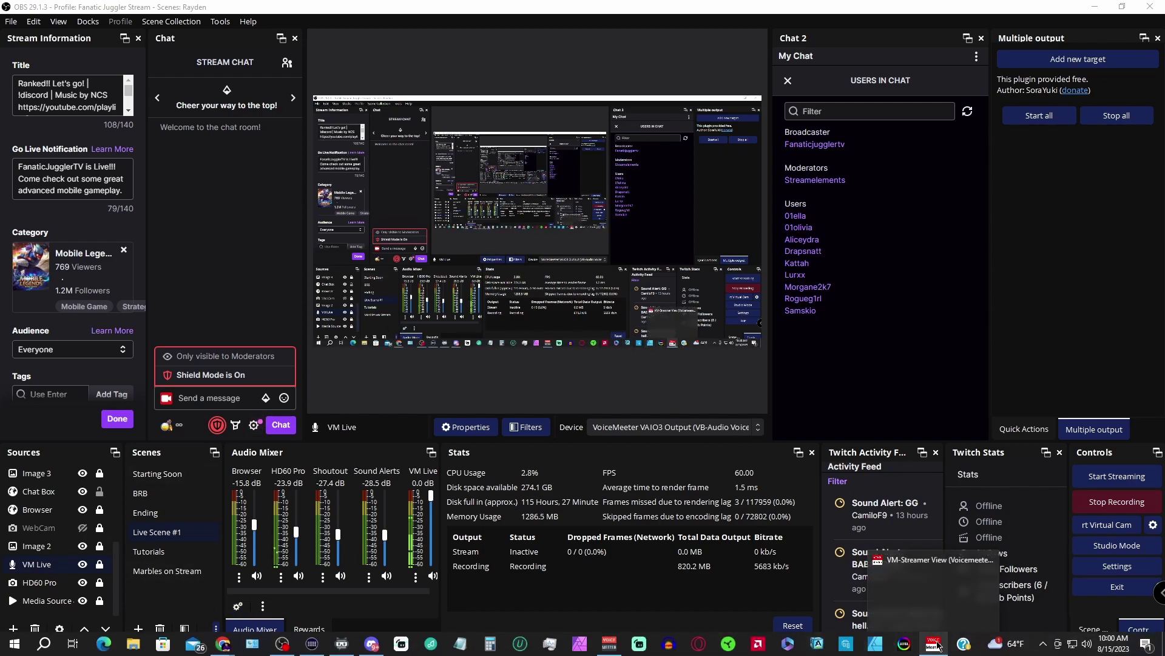
click(991, 560)
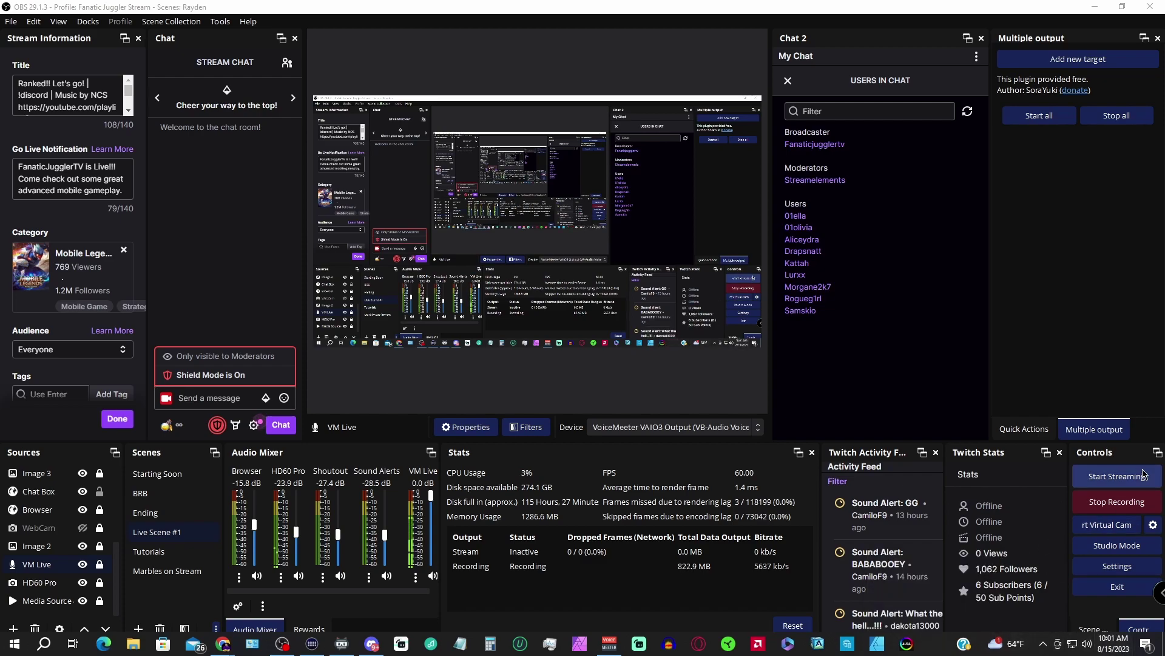
Turn VoiceMeeter's Run Streamer View on Voicemeeter start option off and back on to relaunch Streamer View.
click(610, 644)
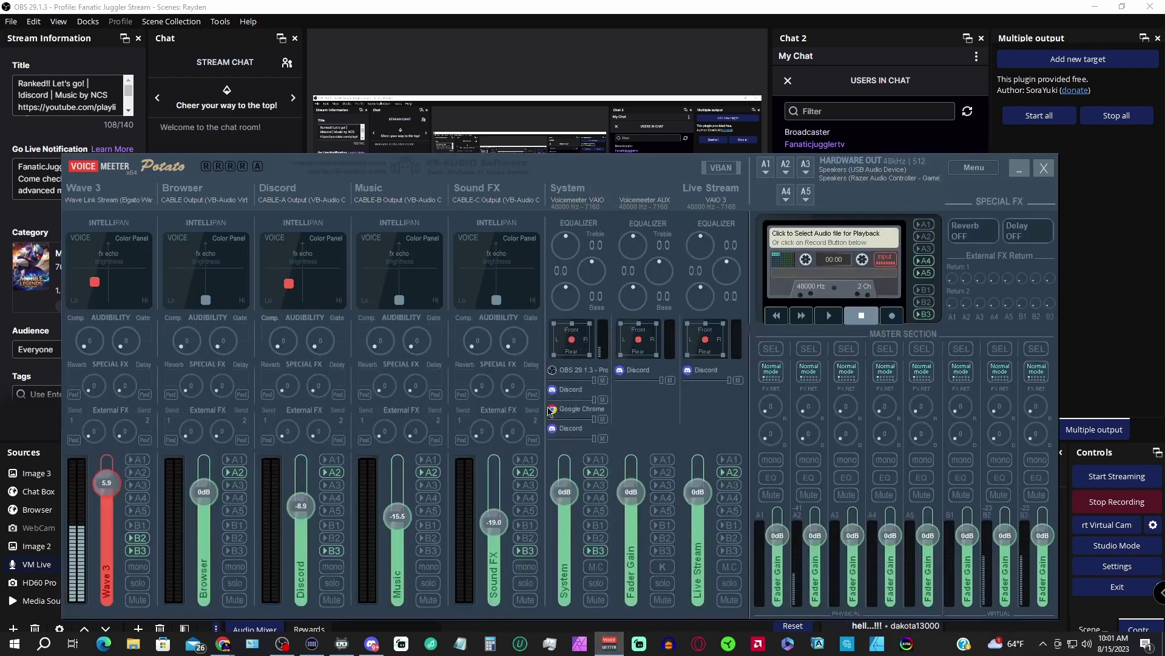
click(974, 167)
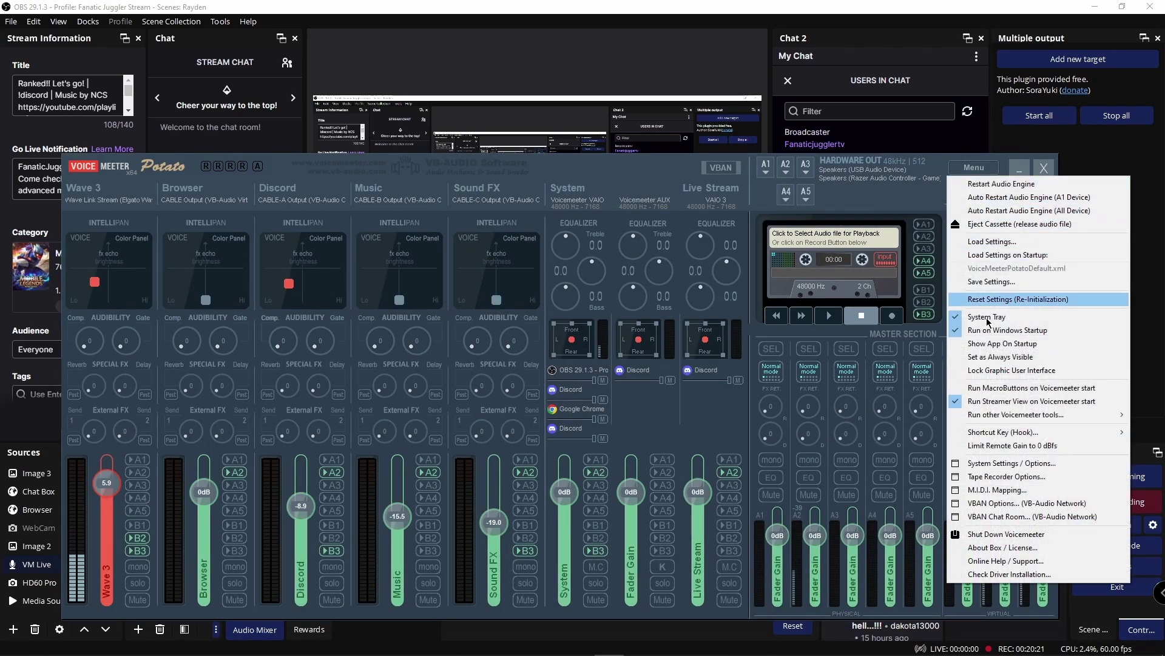
click(965, 402)
click(967, 170)
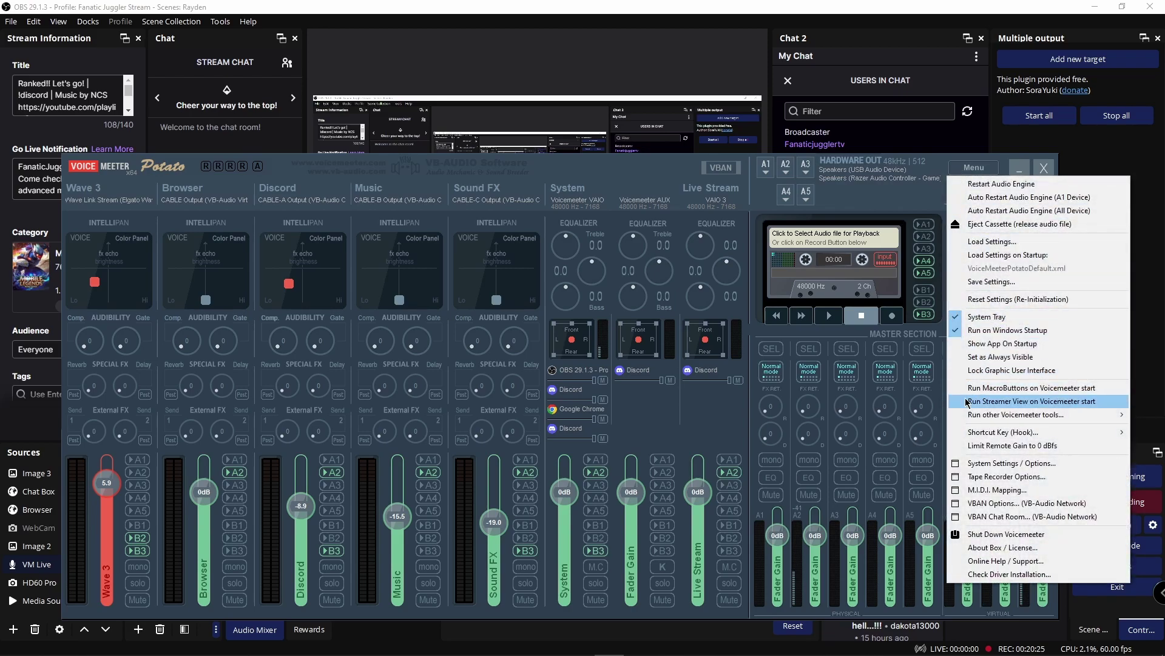
click(958, 401)
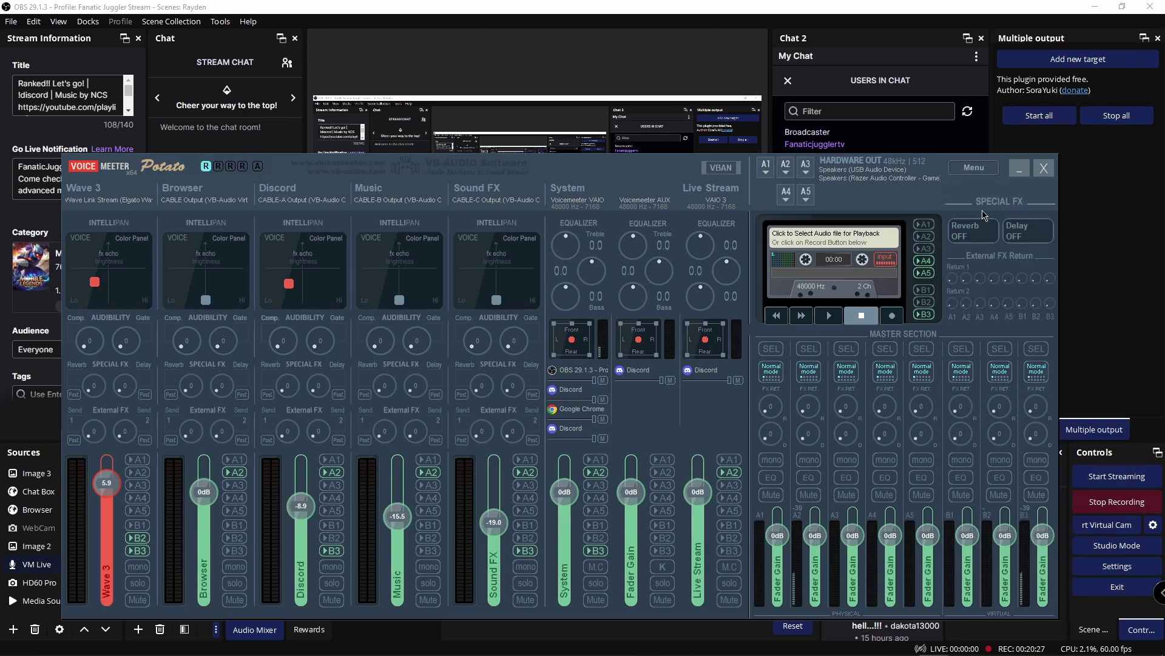
Look over VoiceMeeter's startup and tool options, minimize the mixer and check the running programs for Streamer View.
click(974, 168)
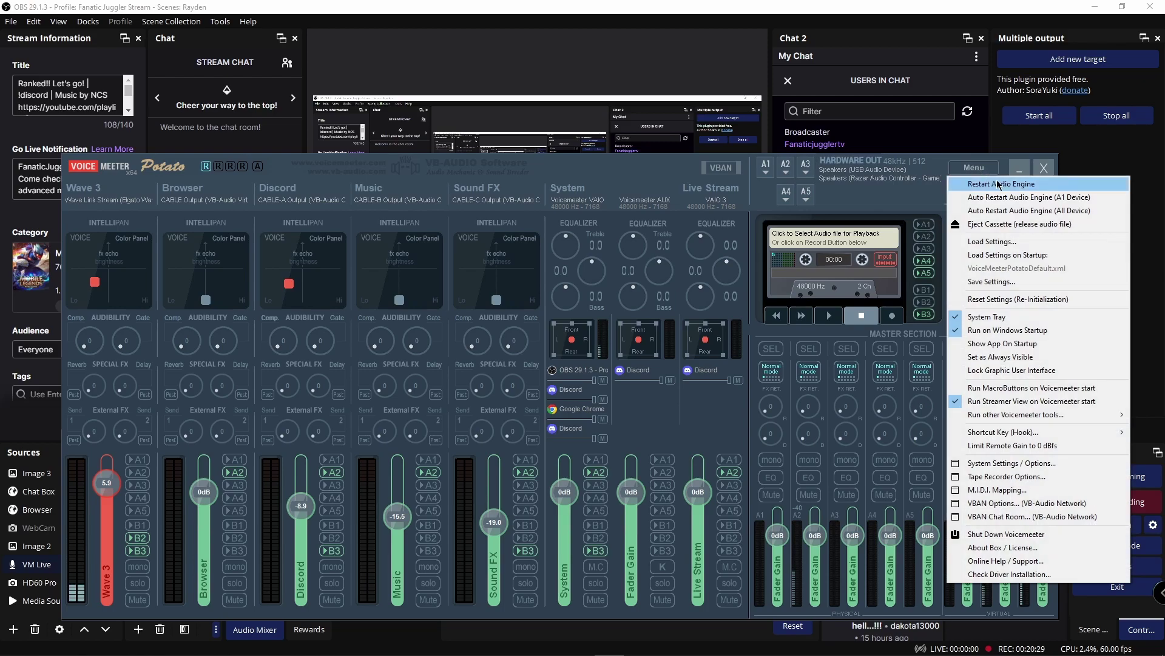
click(974, 167)
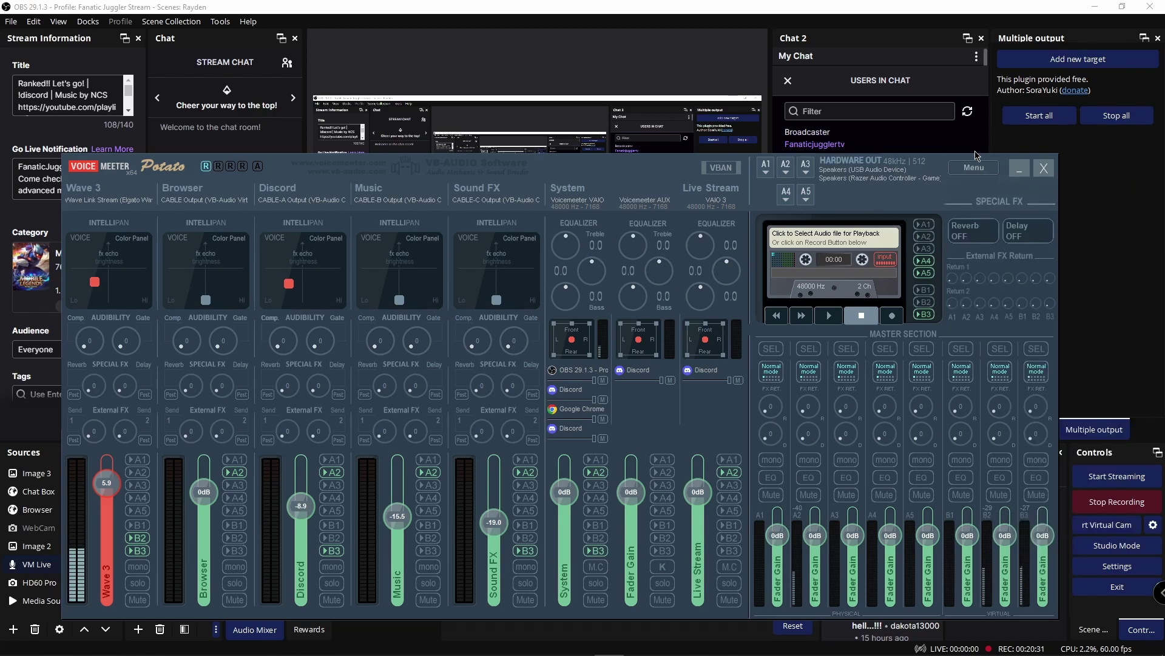
click(1020, 168)
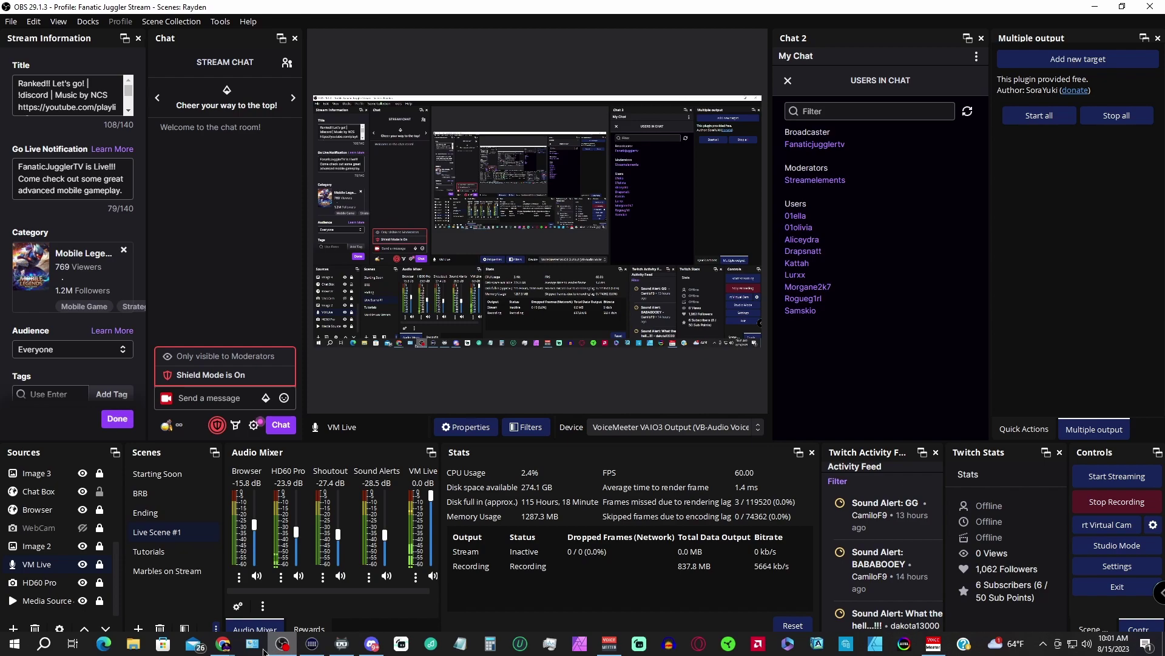
mouse_move(289, 641)
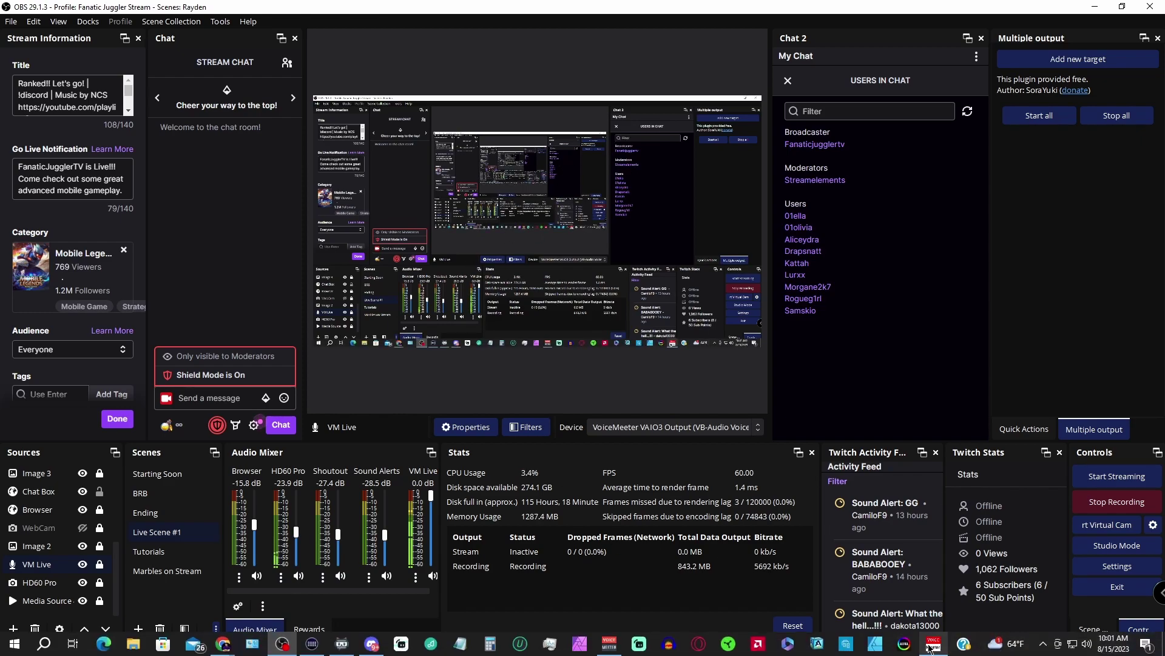
mouse_move(932, 645)
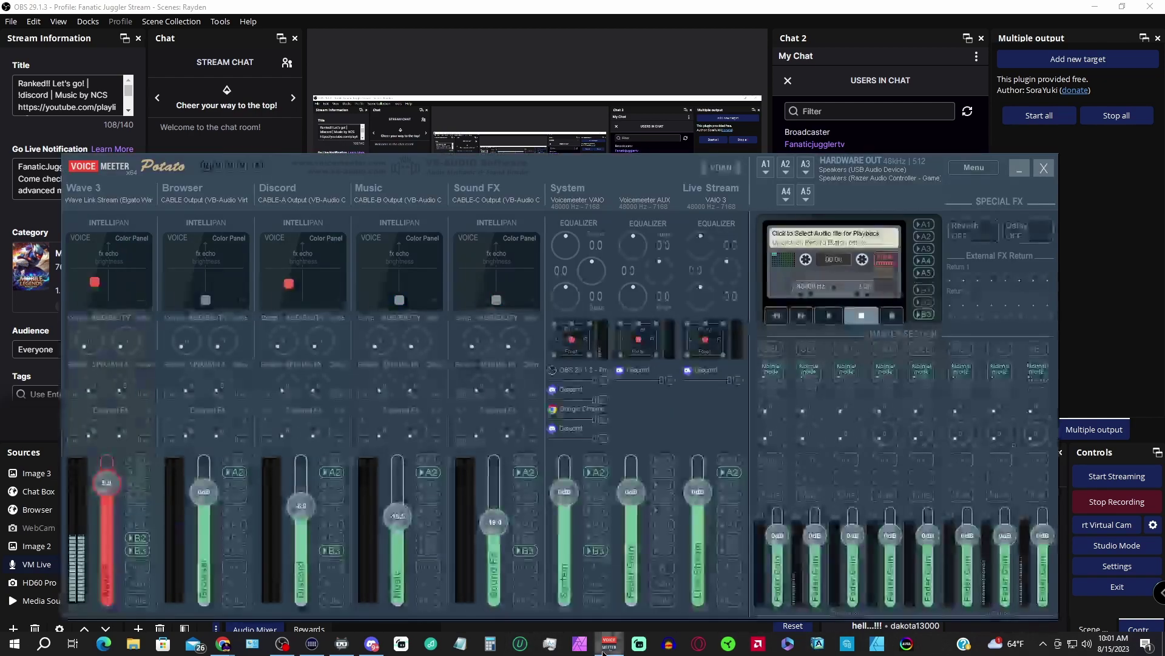
Bring up VoiceMeeter, reposition its window and toggle the Run Streamer View on Voicemeeter start option.
click(609, 643)
drag(602, 170, 557, 202)
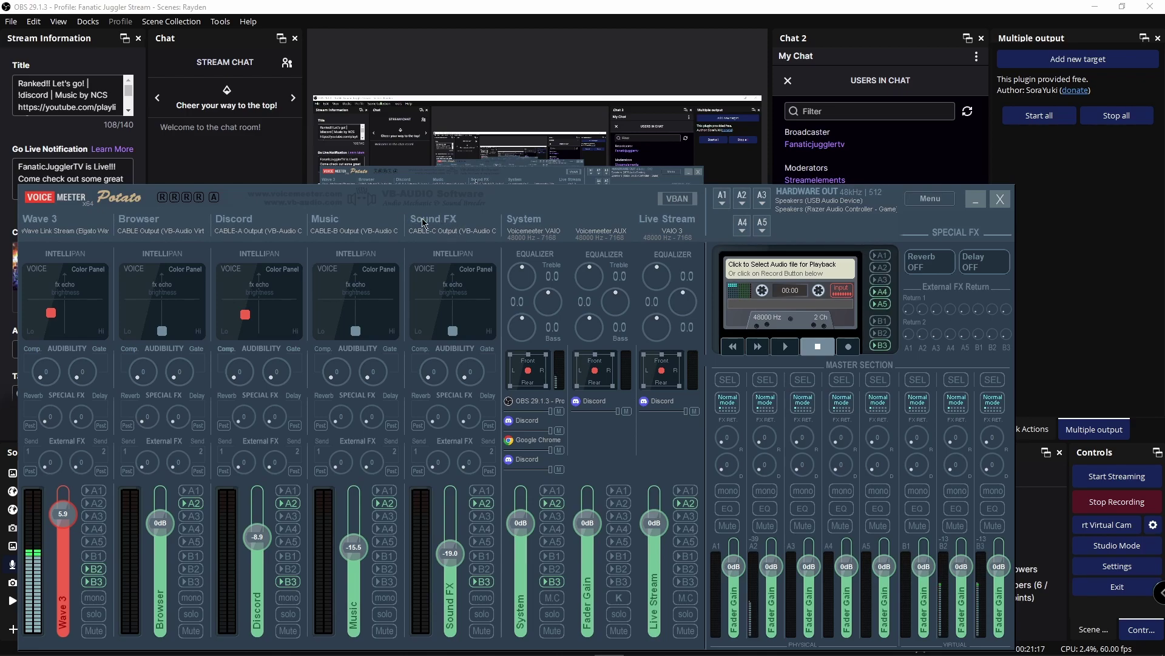
click(917, 200)
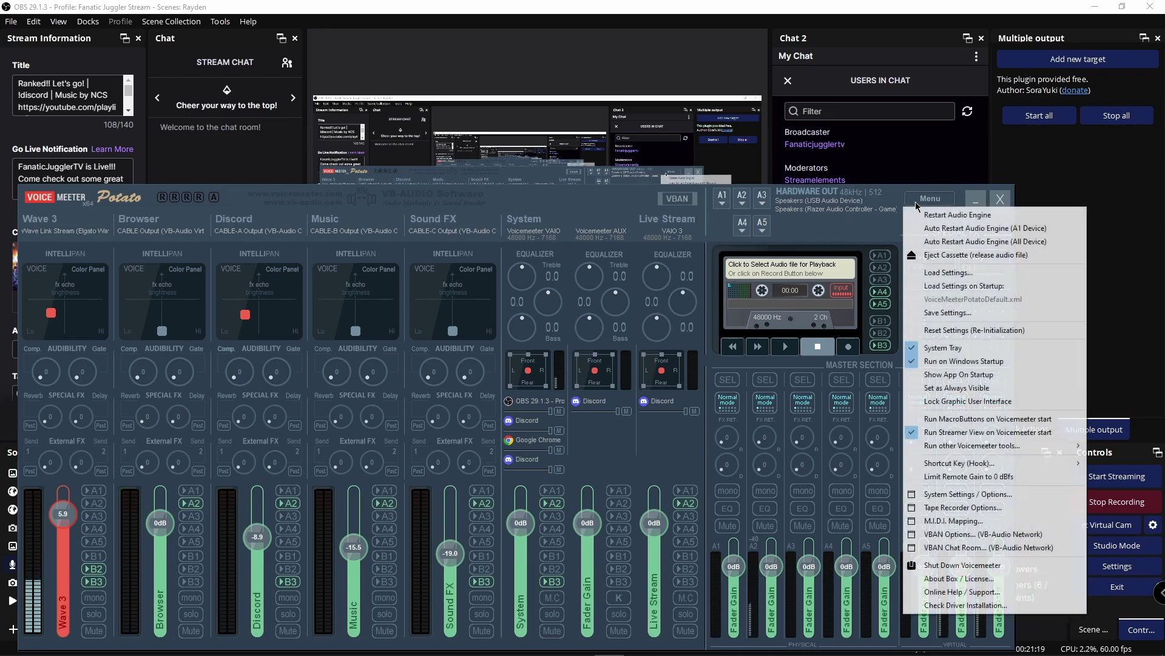
click(972, 432)
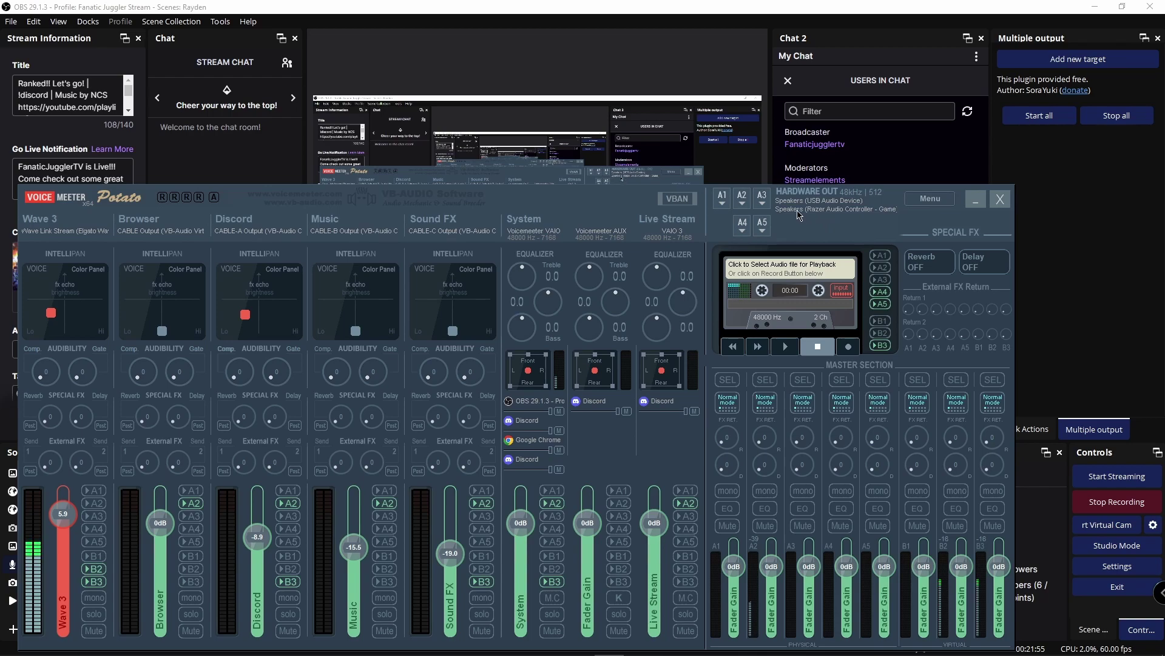
Select WDM: Speakers (USB Audio Device) as VoiceMeeter's A1 hardware output and minimize the mixer.
click(722, 206)
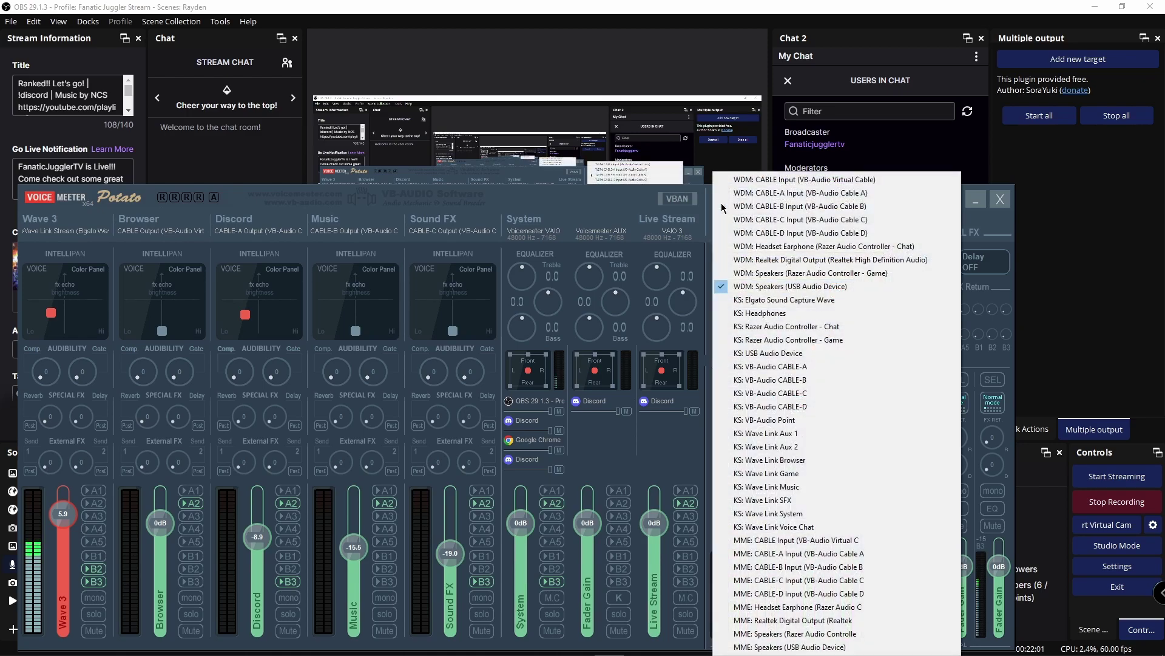
click(763, 287)
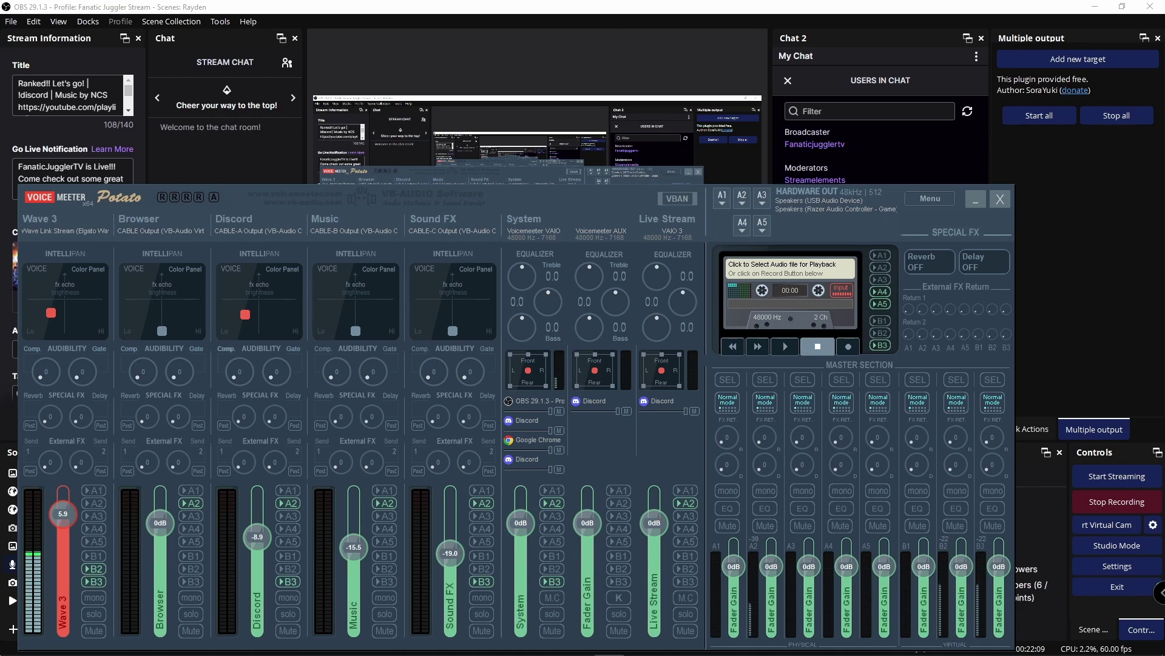
mouse_move(14, 645)
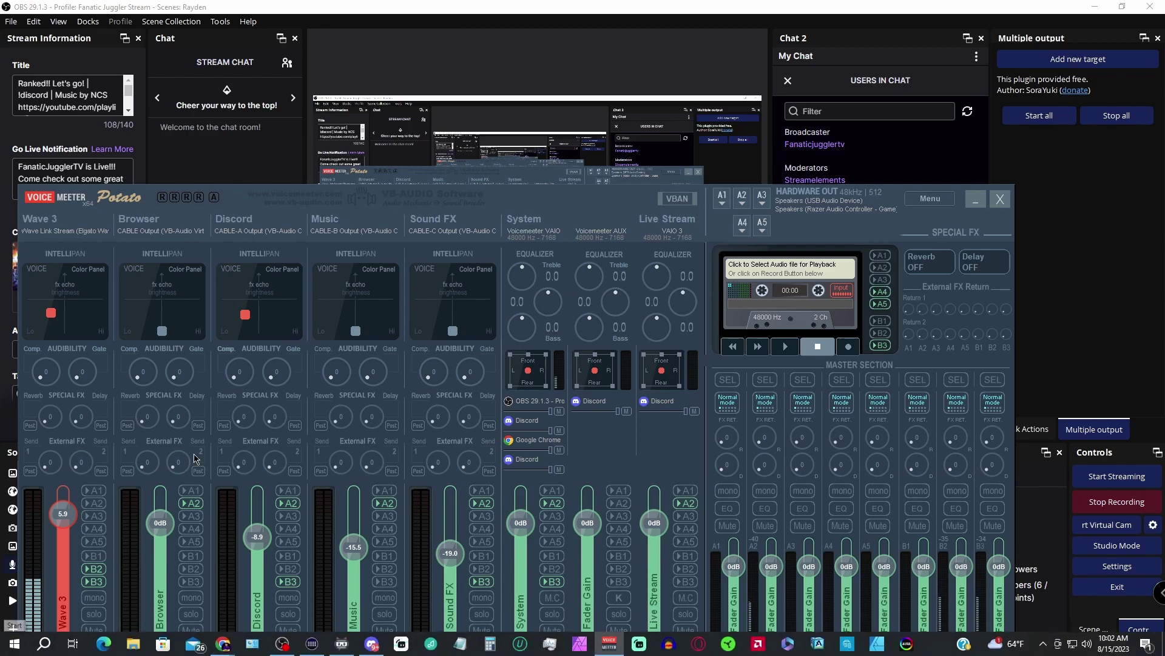
click(975, 203)
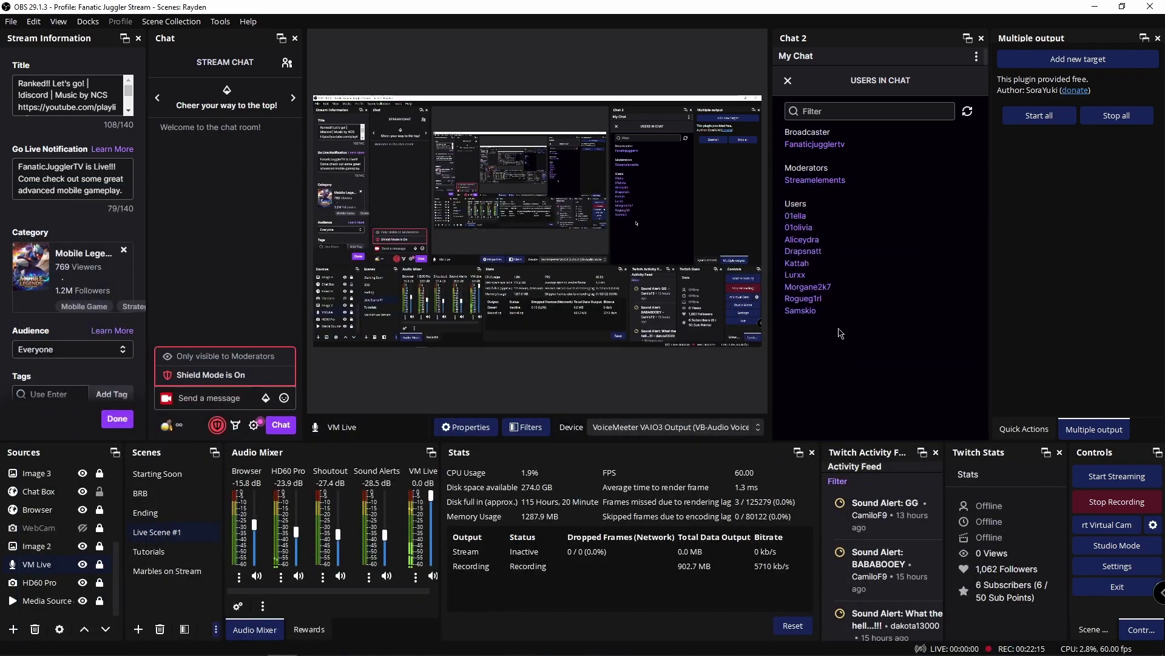
Refresh the list of users in chat, and toggle the Display Capture source's visibility off and back on in Live Scene #1.
click(967, 112)
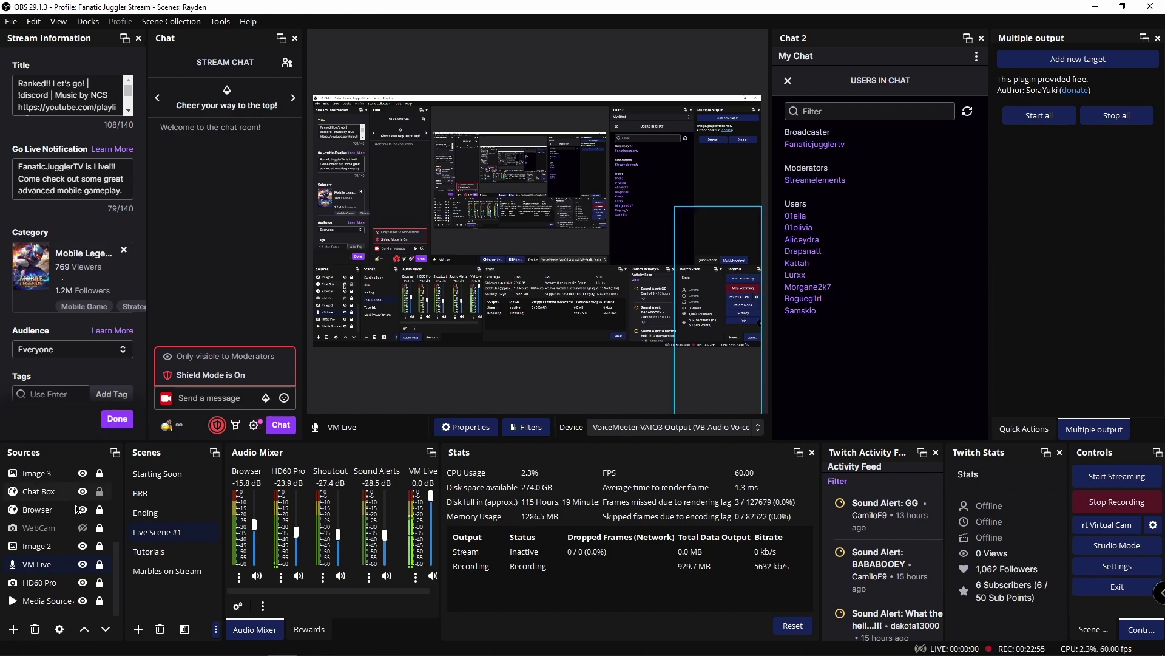
drag(117, 571, 116, 485)
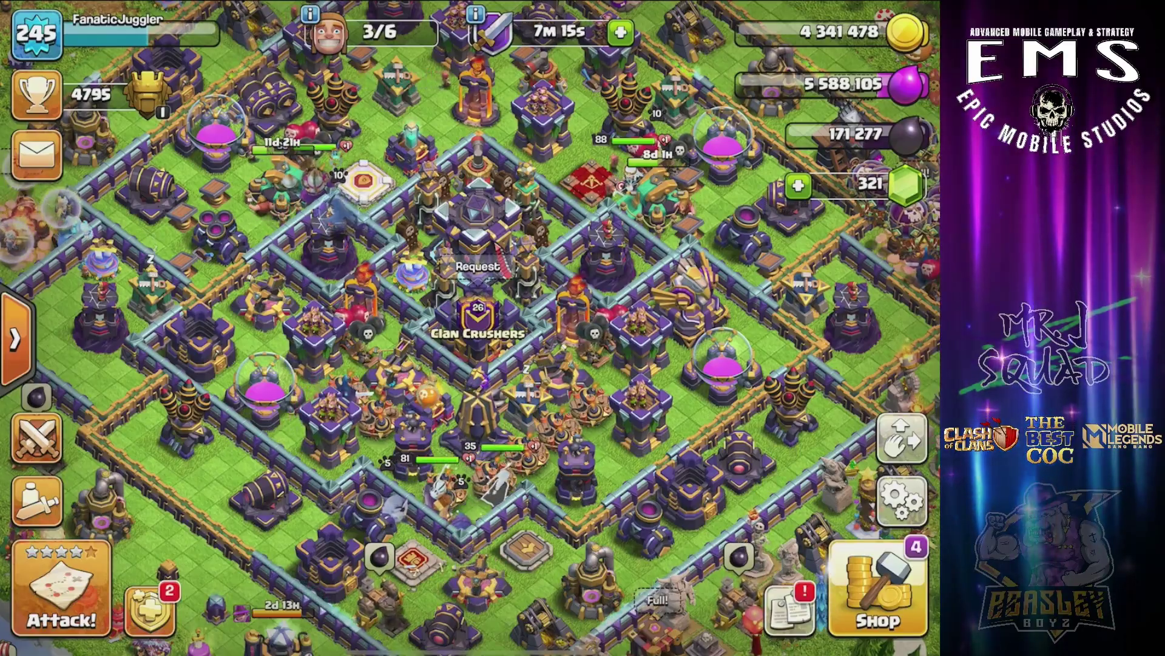
click(82, 473)
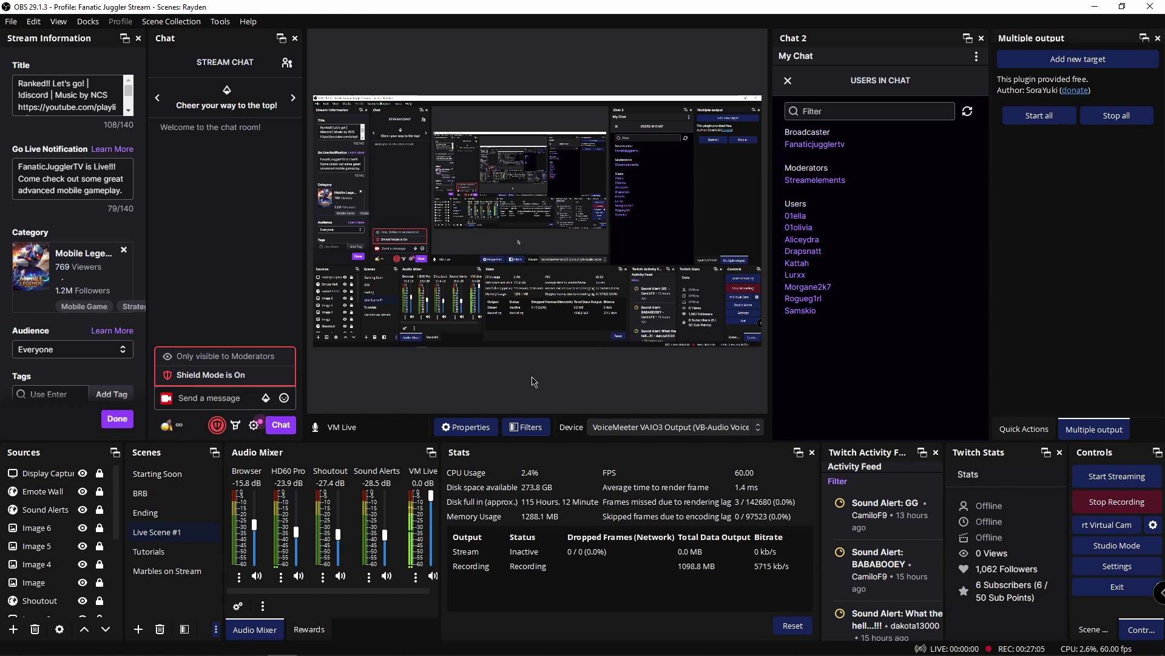
Stop the OBS recording.
click(1115, 508)
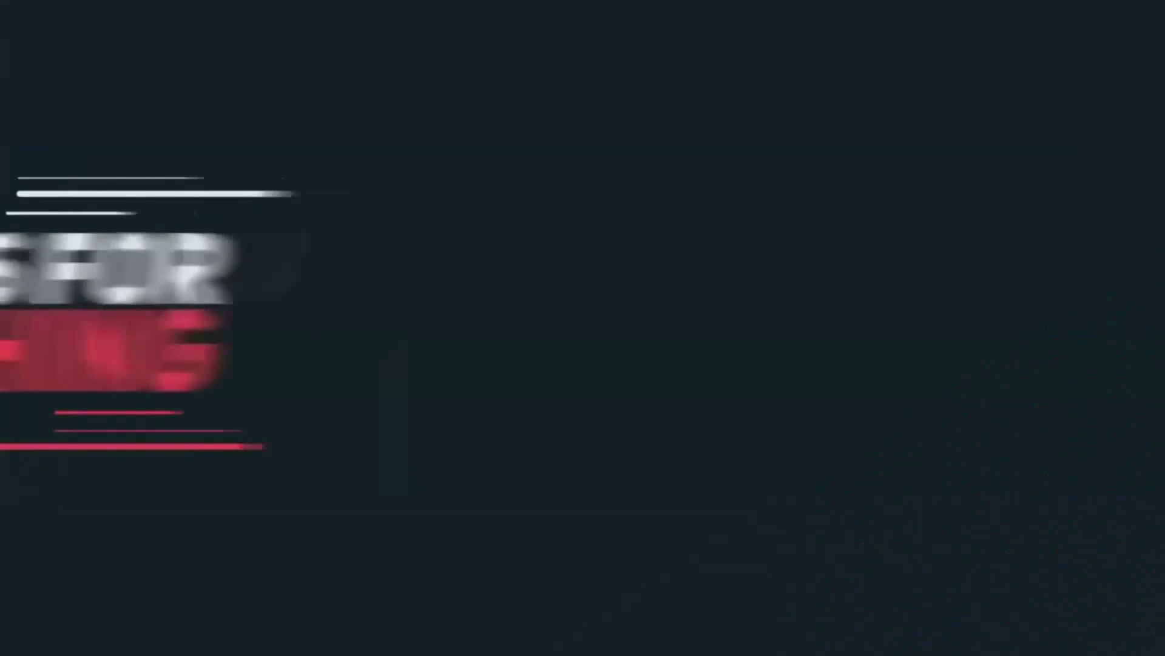